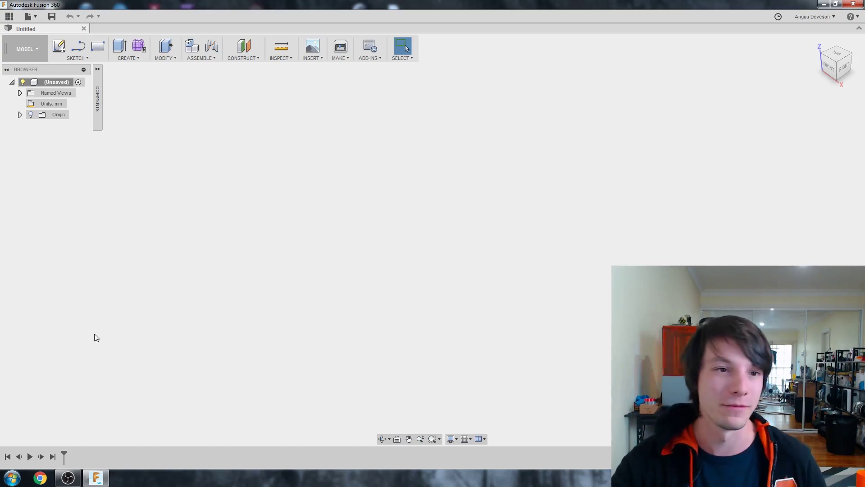
Switch to the Top view and start a new sketch on the XY plane.
left_click(836, 54)
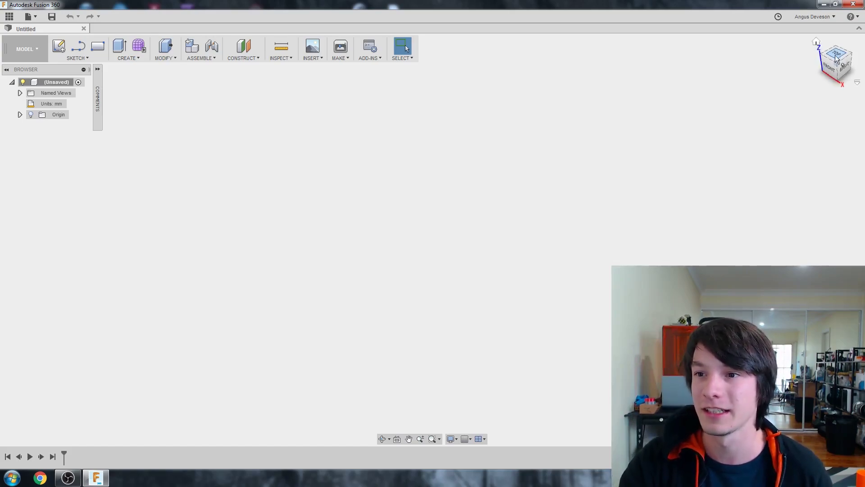
left_click(59, 46)
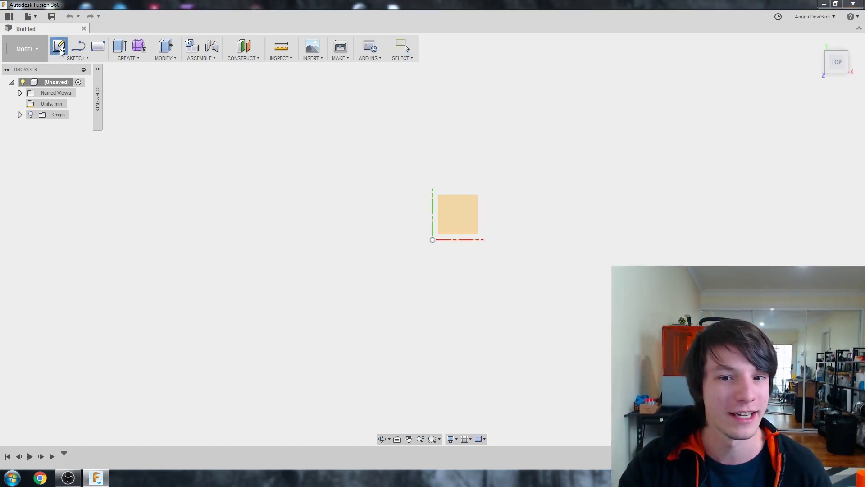
left_click(458, 215)
left_click(456, 214)
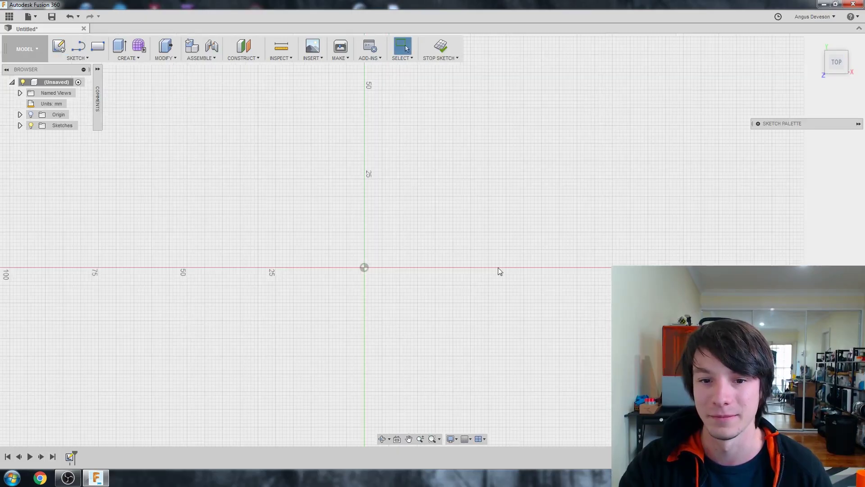
scroll(477, 226, "up", 2)
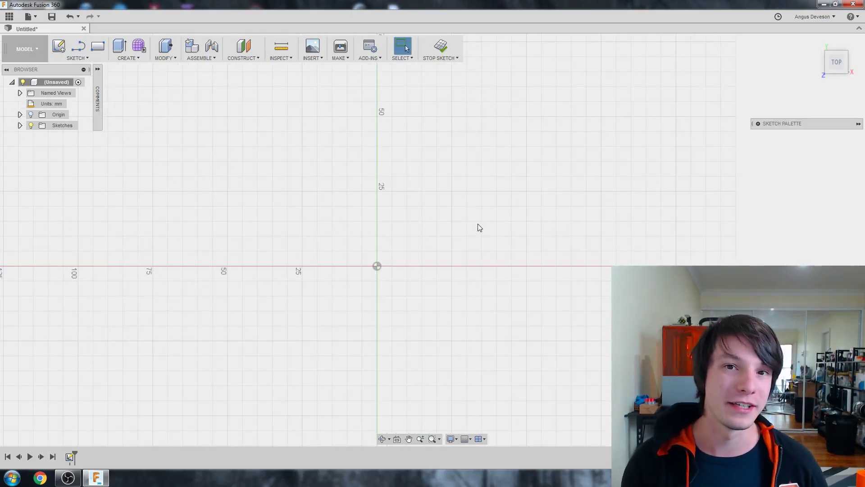
Draw a tall rectangle just right of the origin and recentre it in view.
key("r")
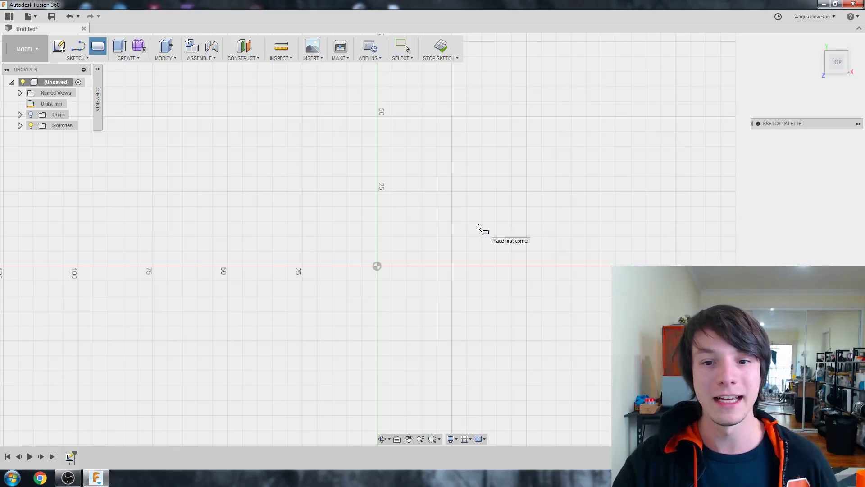
scroll(483, 118, "down", 1)
scroll(604, 183, "down", 2)
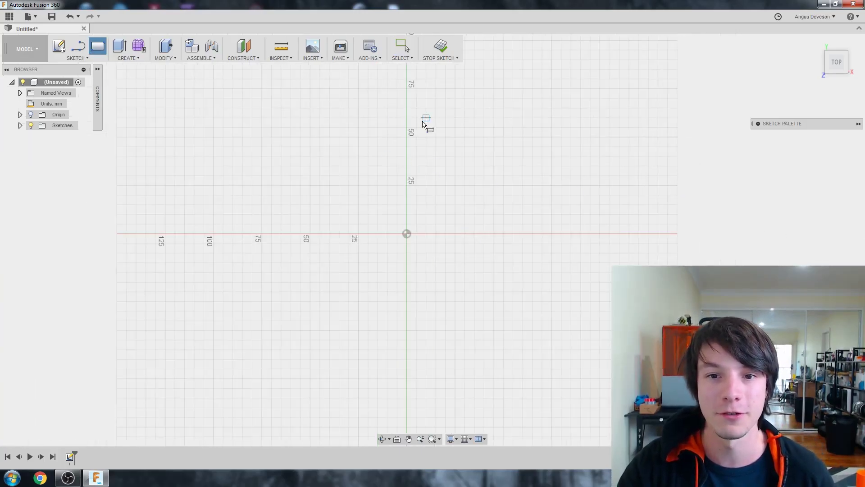
left_click(434, 102)
left_click(563, 285)
scroll(564, 112, "down", 2)
scroll(498, 89, "up", 3)
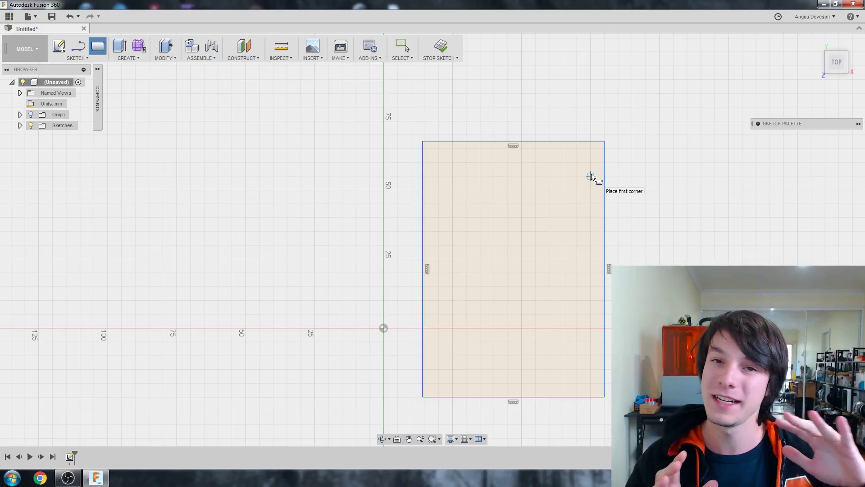
scroll(743, 270, "down", 2)
scroll(765, 306, "up", 2)
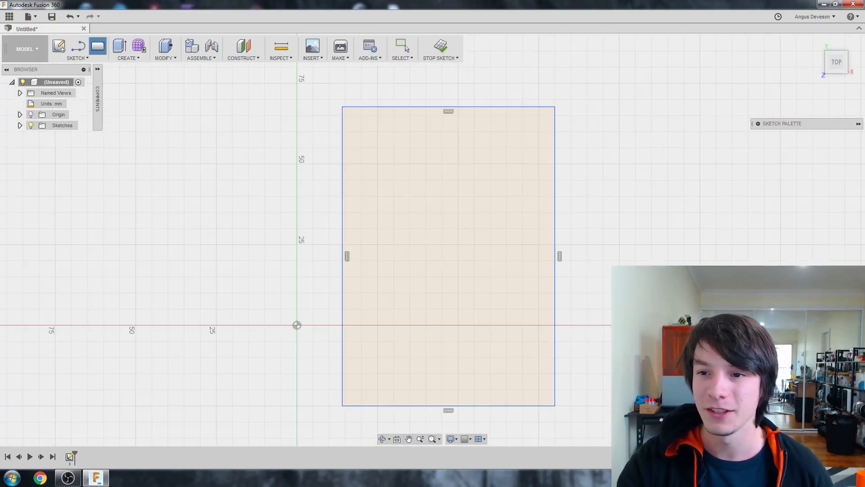
middle_click_drag(609, 293, 576, 282)
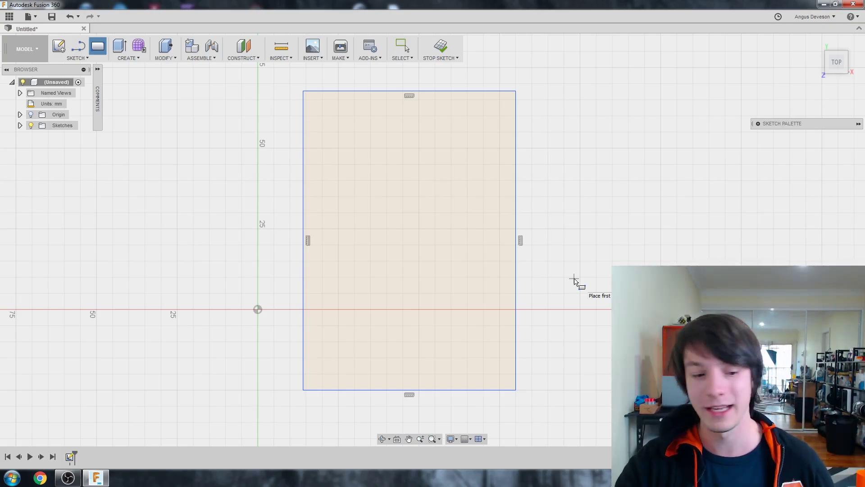
Drag the rectangle's corner and edges so it becomes wider than tall, straddling the horizontal axis.
key("Escape")
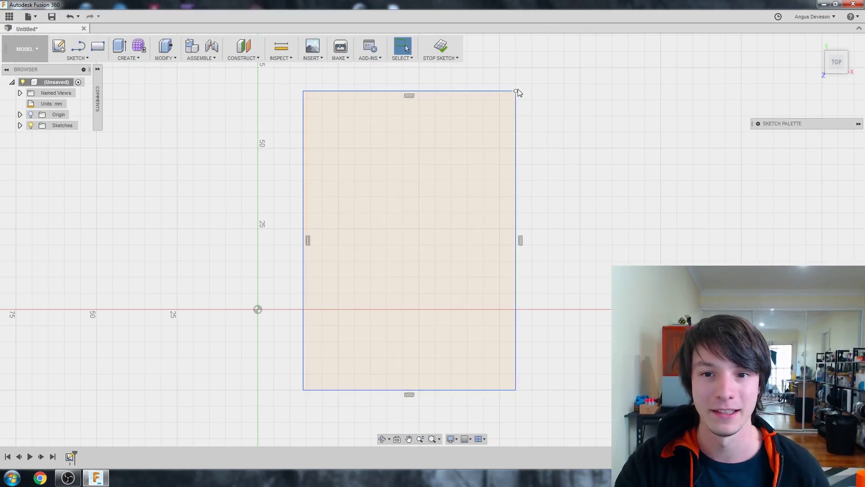
left_click_drag(516, 91, 440, 213)
left_click_drag(377, 206, 599, 138)
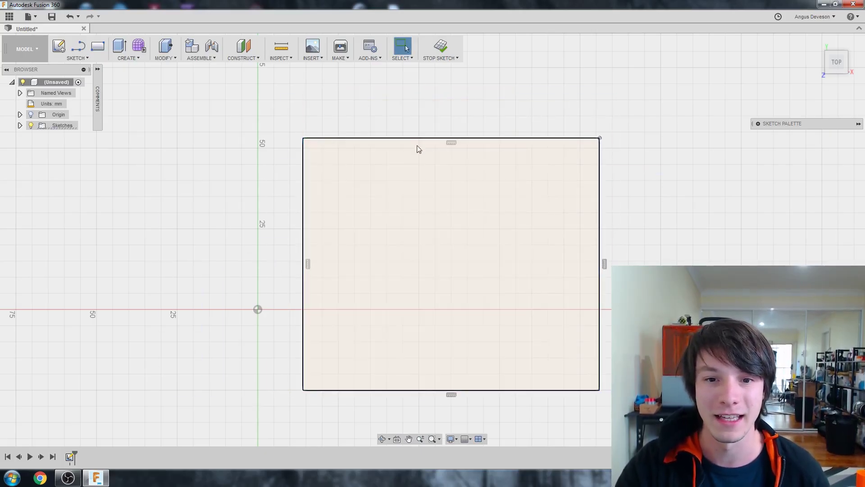
mouse_move(419, 141)
left_mouse_down()
mouse_move(280, 377)
mouse_move(385, 161)
mouse_move(309, 193)
mouse_move(1, 205)
mouse_move(304, 194)
left_mouse_up()
scroll(190, 265, "down", 3)
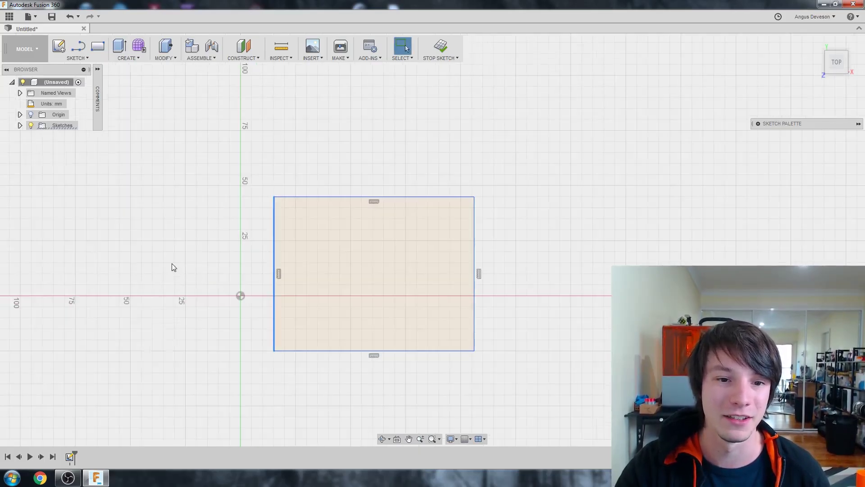
scroll(193, 266, "up", 4)
mouse_move(201, 268)
middle_mouse_down()
mouse_move(218, 249)
mouse_move(212, 218)
mouse_move(208, 245)
middle_mouse_up()
scroll(207, 244, "down", 1)
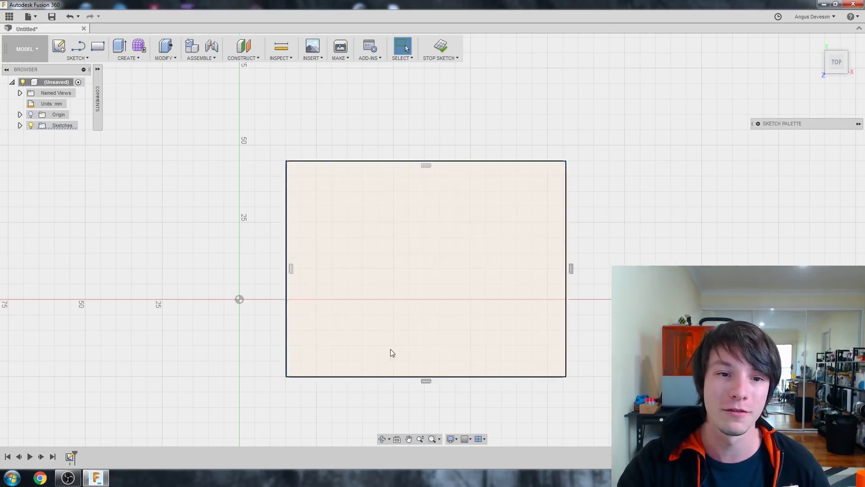
scroll(141, 290, "up", 1)
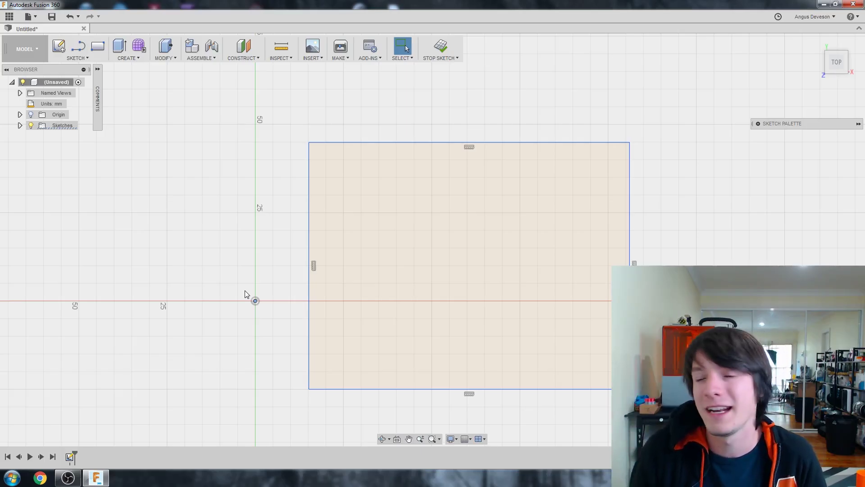
scroll(401, 283, "down", 3)
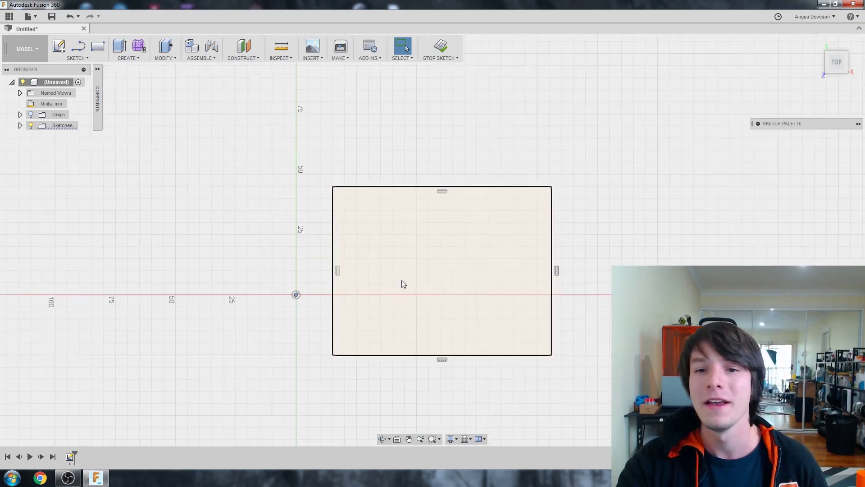
scroll(536, 339, "up", 2)
scroll(274, 225, "down", 1)
scroll(410, 211, "up", 2)
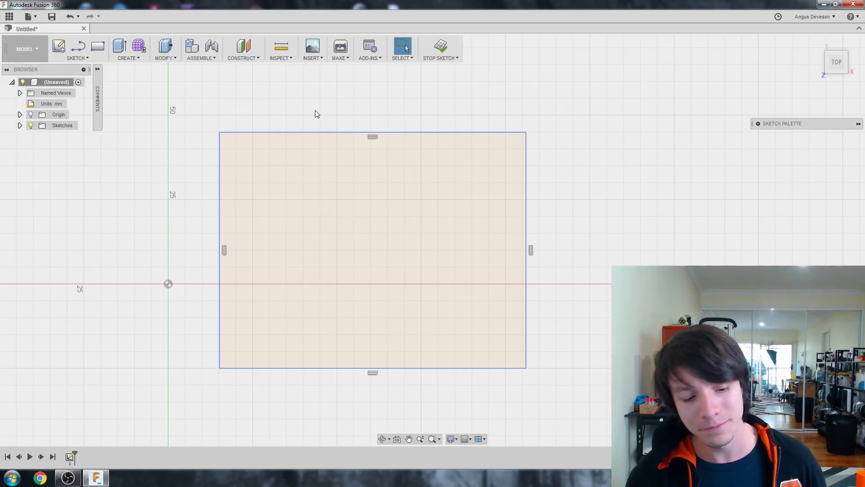
Dimension the rectangle's top edge to 40 mm and left edge to 30 mm.
key("d")
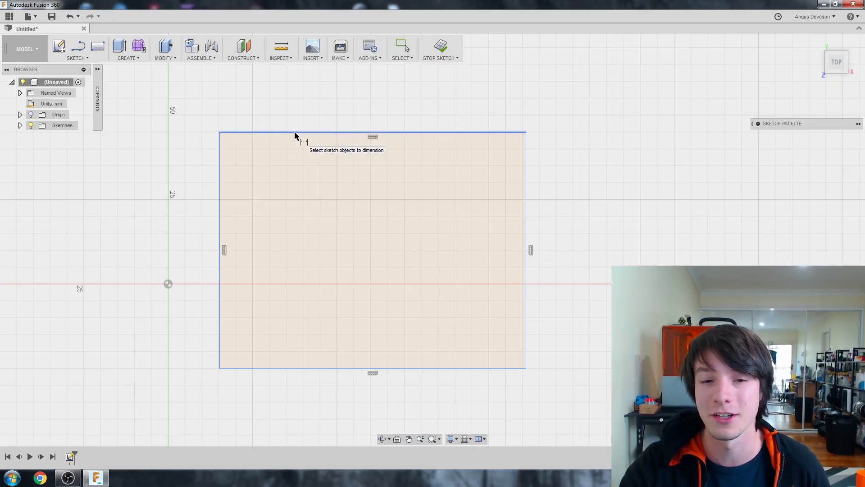
left_click(352, 132)
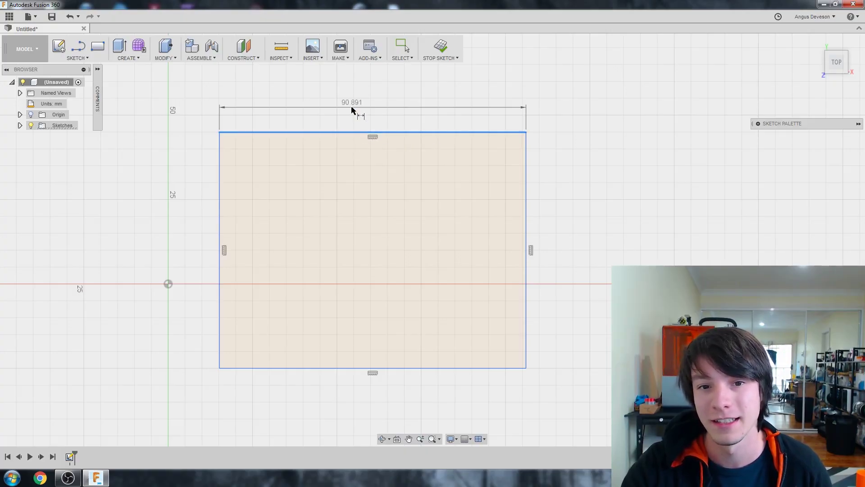
left_click(352, 110)
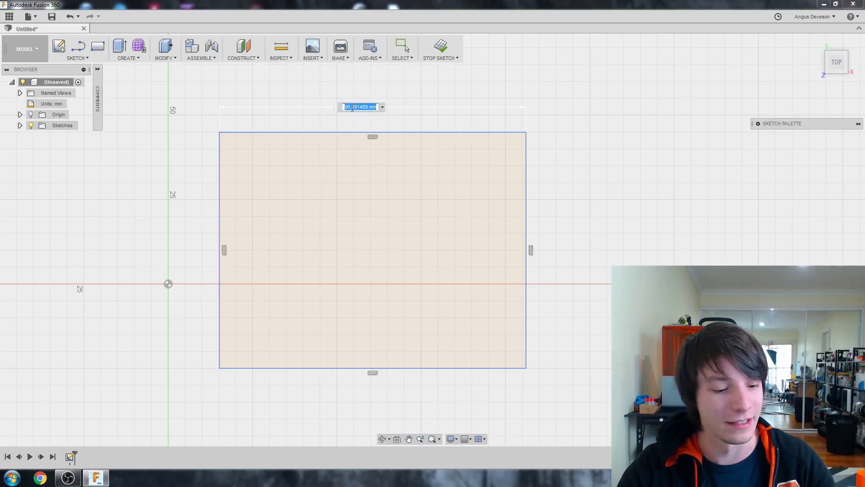
type("40")
key("Return")
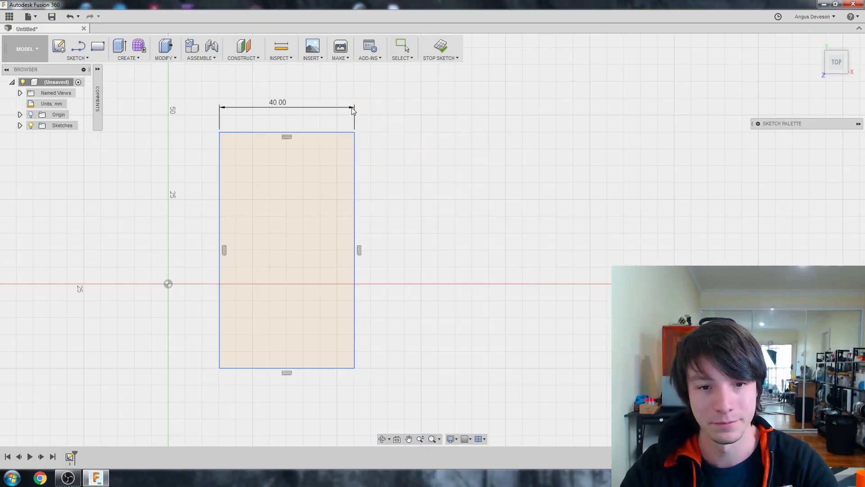
left_click(220, 155)
left_click(210, 174)
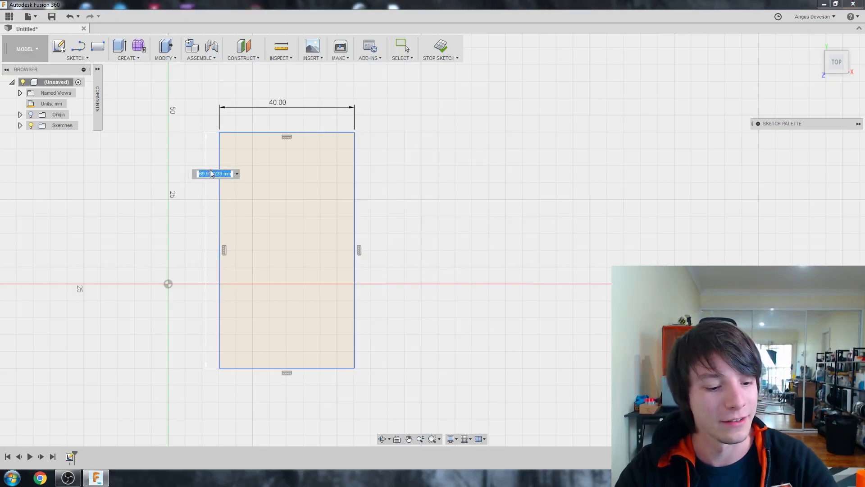
type("30")
key("Return")
key("Escape")
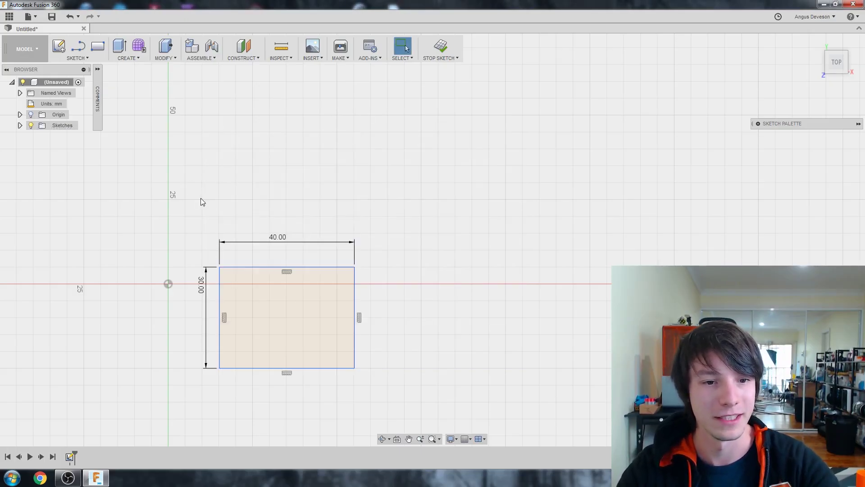
Drag the dimensioned rectangle farther to the right of the origin.
scroll(194, 268, "up", 3)
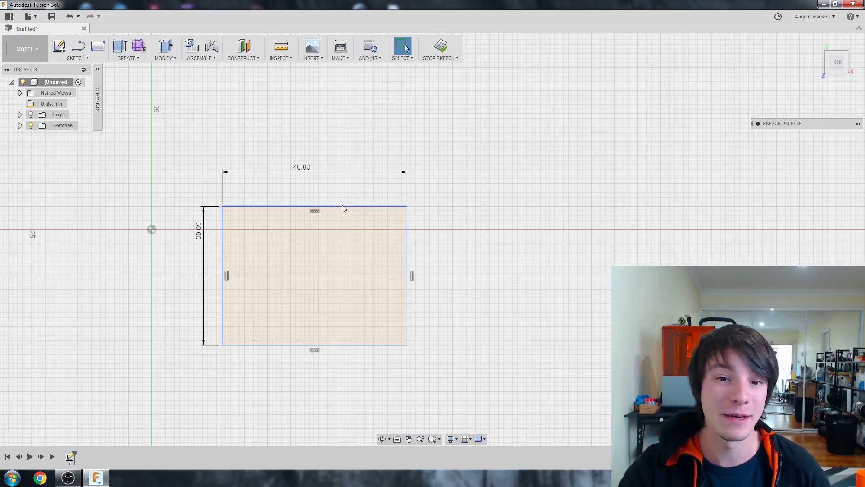
mouse_move(351, 207)
left_mouse_down()
mouse_move(453, 131)
mouse_move(286, 315)
mouse_move(297, 45)
mouse_move(282, 54)
mouse_move(250, 155)
left_mouse_up()
mouse_move(407, 169)
left_mouse_down()
mouse_move(104, 201)
mouse_move(220, 243)
mouse_move(474, 244)
left_mouse_up()
scroll(134, 225, "up", 2)
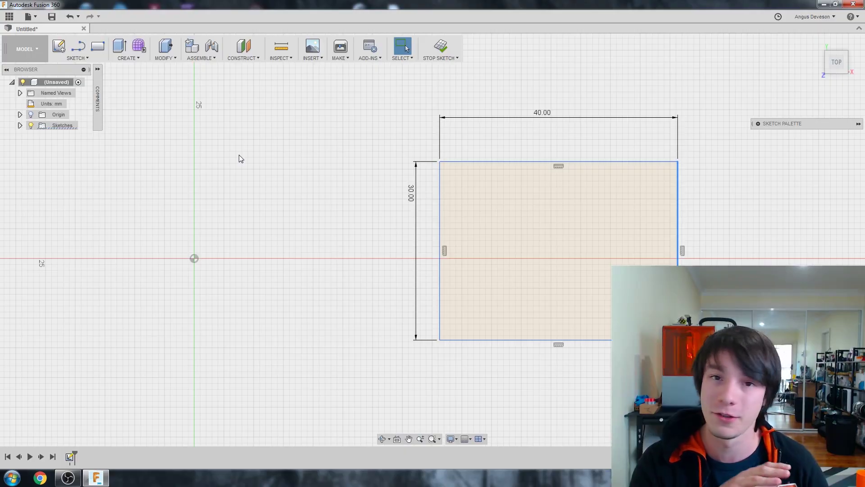
Dimension the rectangle's left edge 40 mm horizontally from the origin.
key("d")
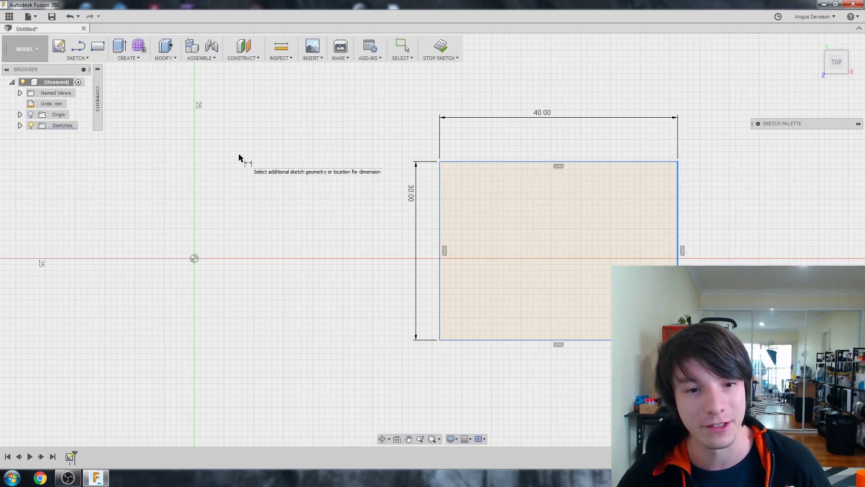
left_click(440, 199)
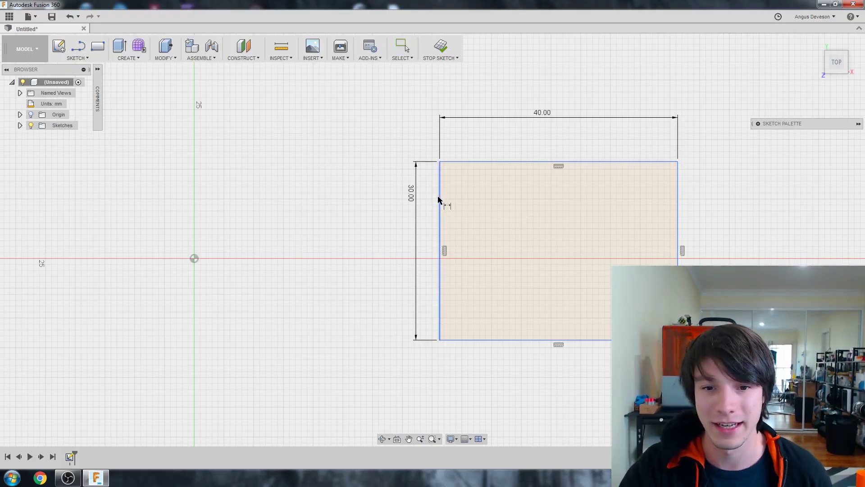
left_click(193, 258)
left_click(261, 222)
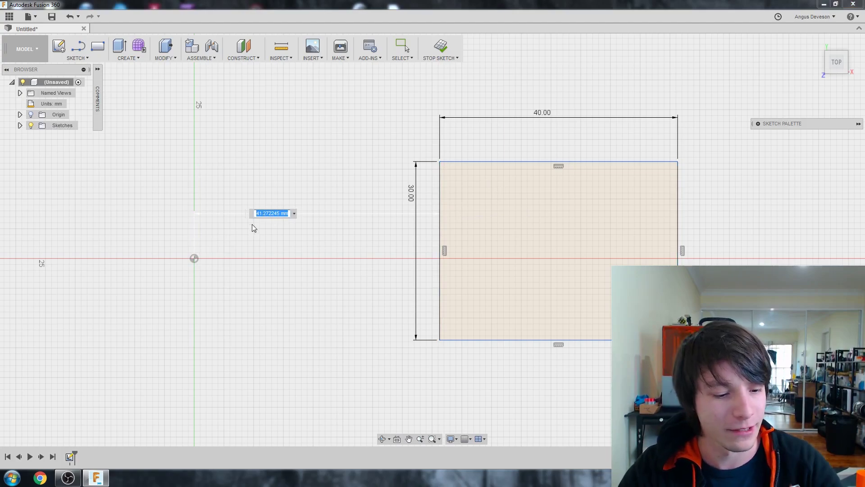
type("40")
key("Return")
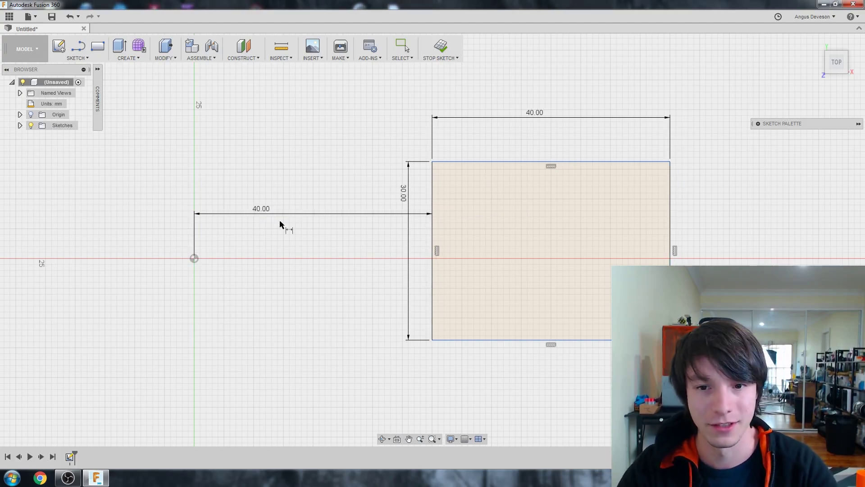
Dimension the rectangle's top edge 10 mm above the origin.
left_click(455, 161)
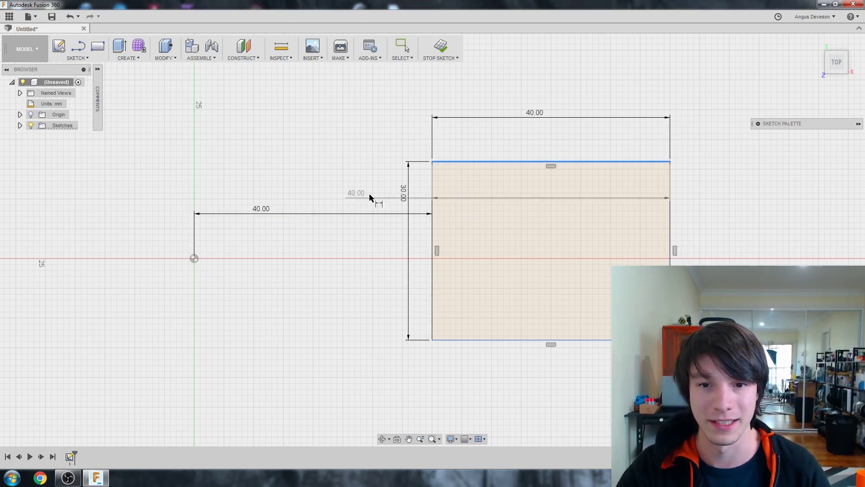
left_click(194, 258)
left_click(224, 208)
type("10")
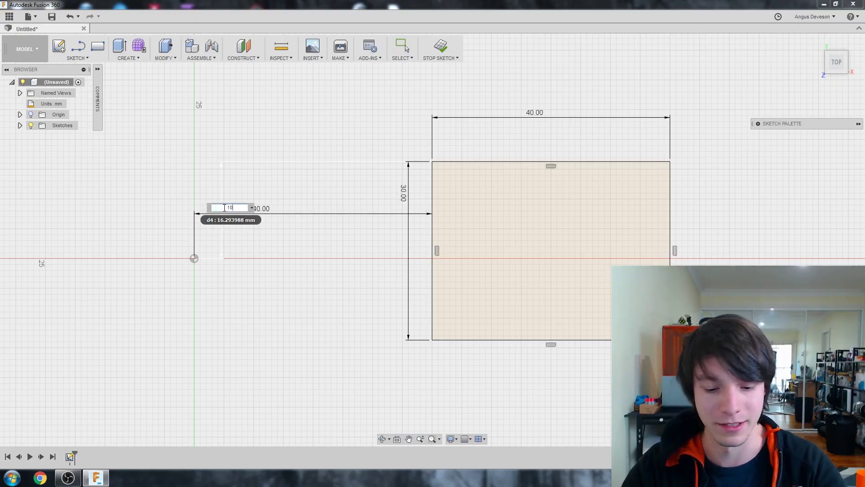
key("Return")
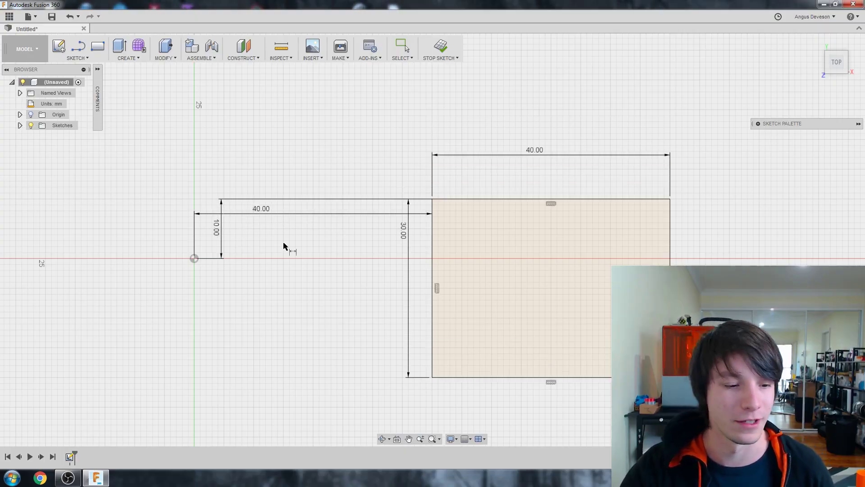
scroll(252, 234, "down", 3)
key("Escape")
scroll(601, 290, "up", 1)
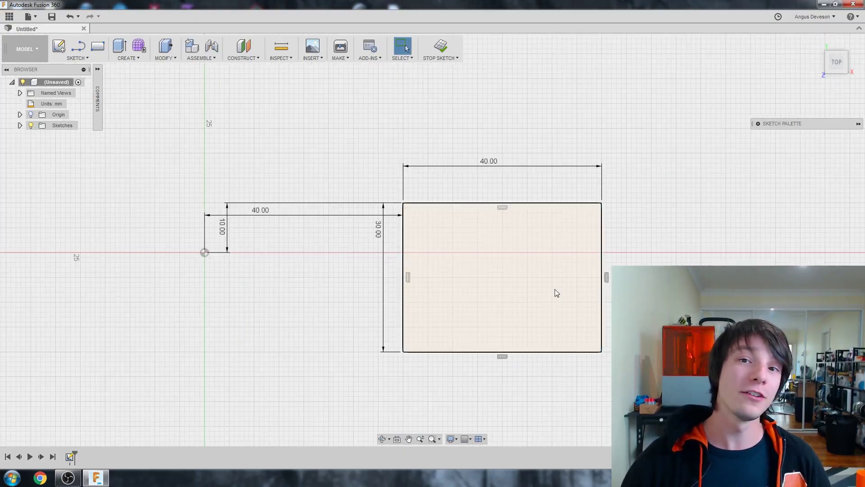
scroll(723, 324, "up", 2)
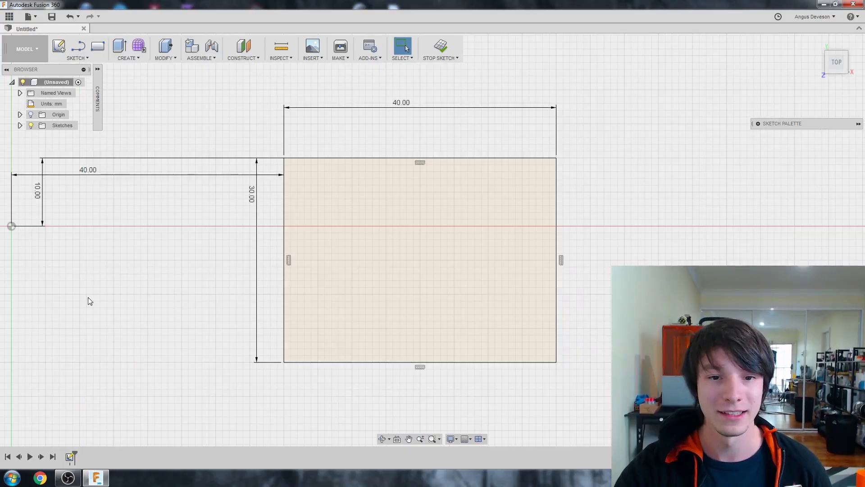
scroll(86, 301, "down", 1)
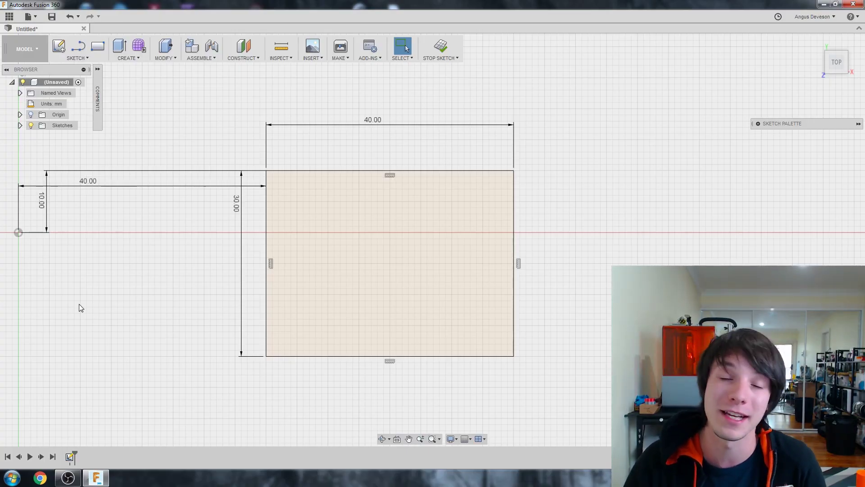
Orbit around the origin to inspect the sketch, then return to the flat top view.
scroll(75, 244, "down", 3)
scroll(49, 181, "up", 2)
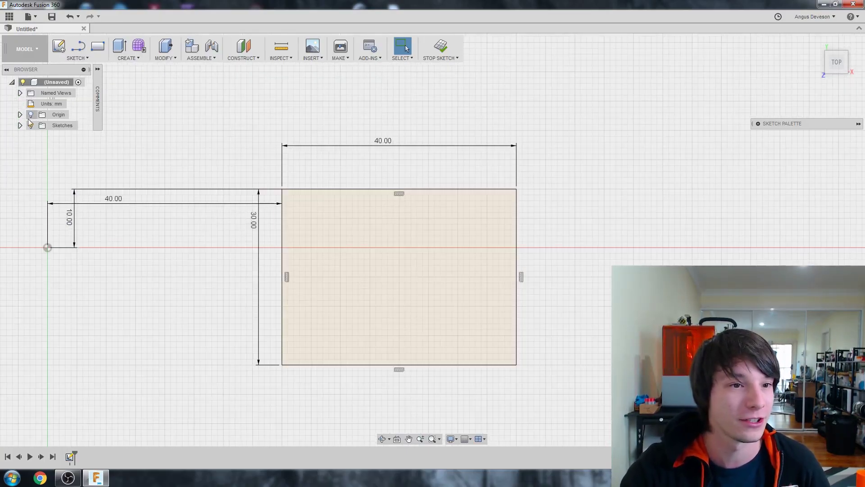
mouse_move(49, 155)
middle_mouse_down("shift")
mouse_move(77, 228)
mouse_move(69, 232)
mouse_move(135, 228)
middle_mouse_up("shift")
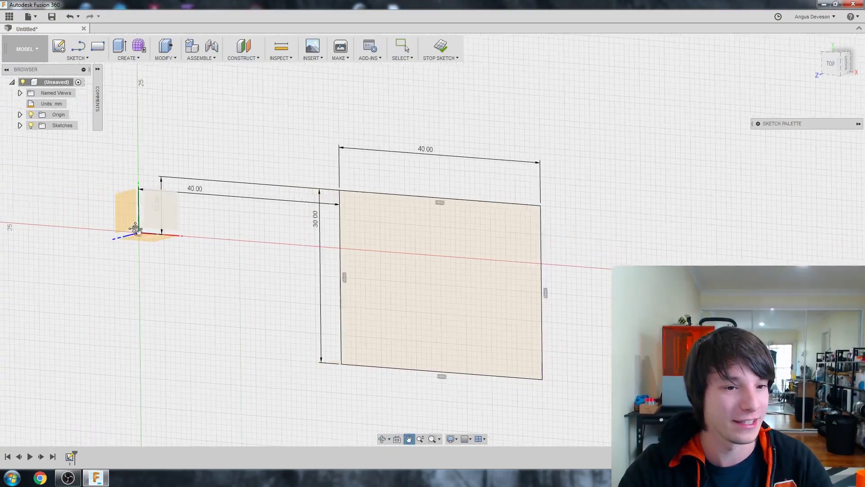
scroll(276, 251, "up", 3)
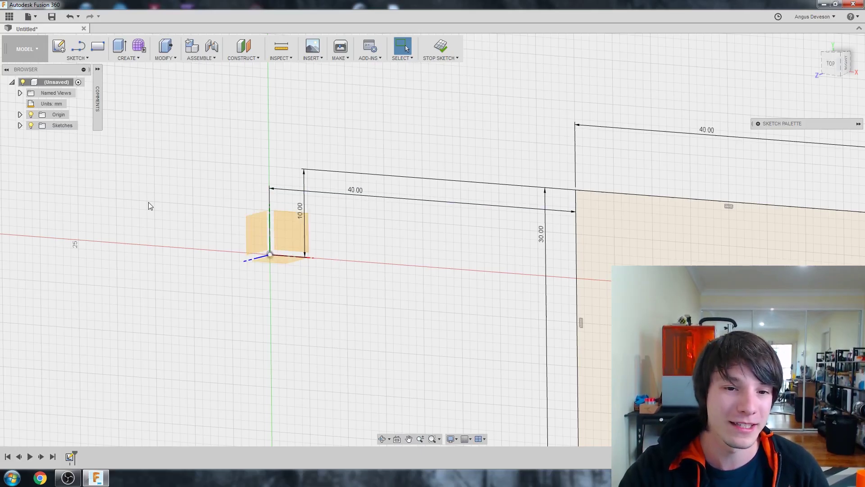
middle_click_drag(149, 207, 166, 199, "shift")
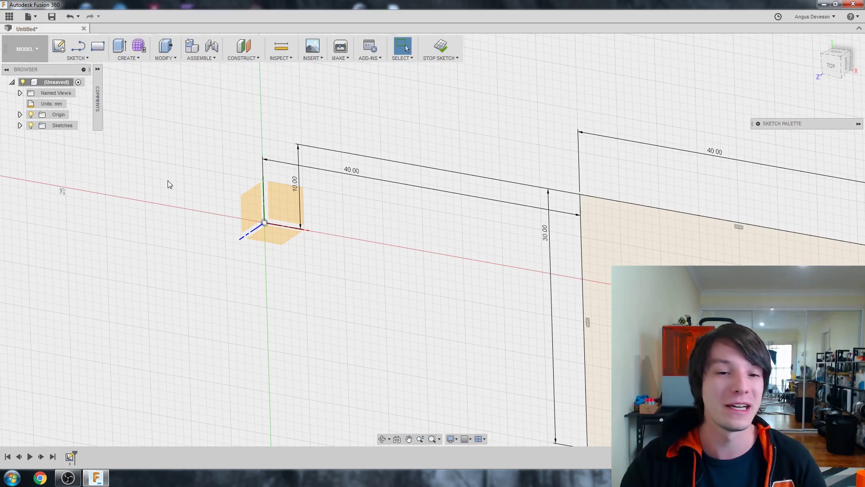
mouse_move(167, 180)
middle_mouse_down("shift")
mouse_move(224, 151)
mouse_move(220, 130)
middle_mouse_up("shift")
key("Escape")
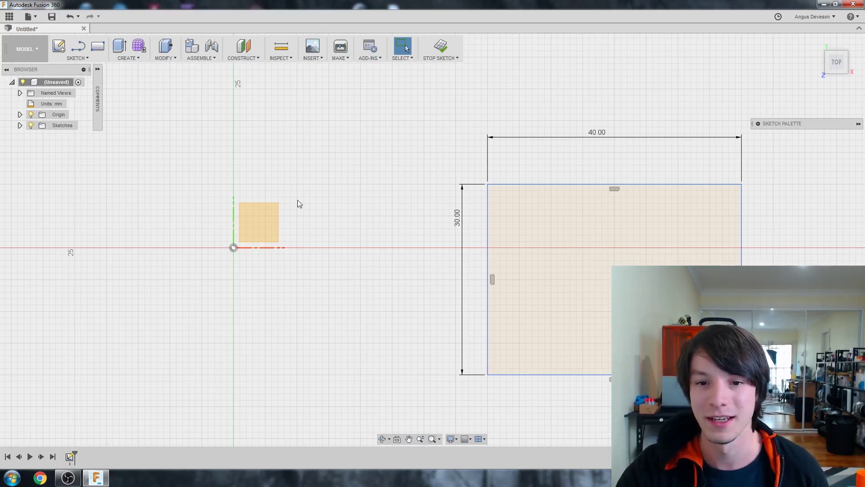
scroll(298, 201, "down", 2)
Drag the rectangle up and left so it spans the origin.
left_click_drag(452, 332, 349, 266)
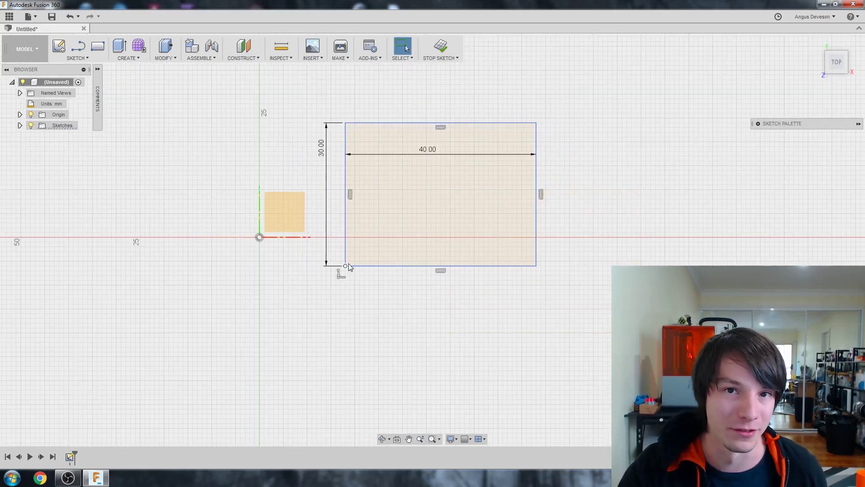
scroll(242, 202, "up", 3)
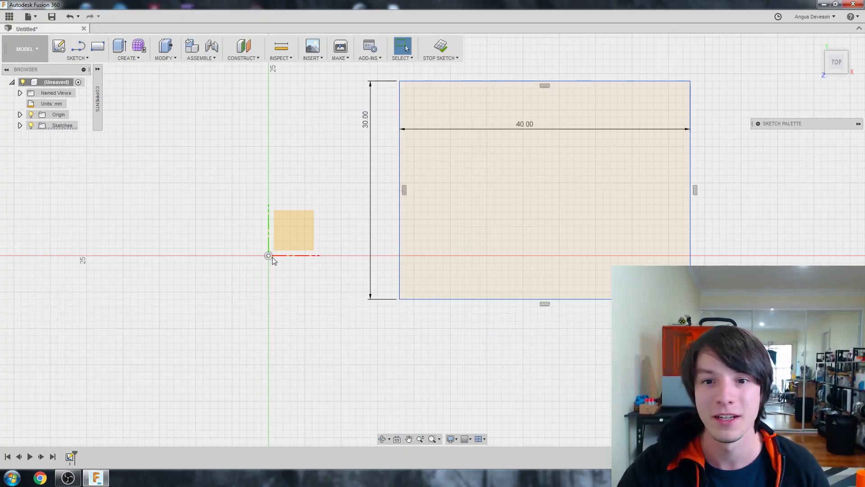
scroll(240, 196, "down", 3)
scroll(239, 195, "up", 2)
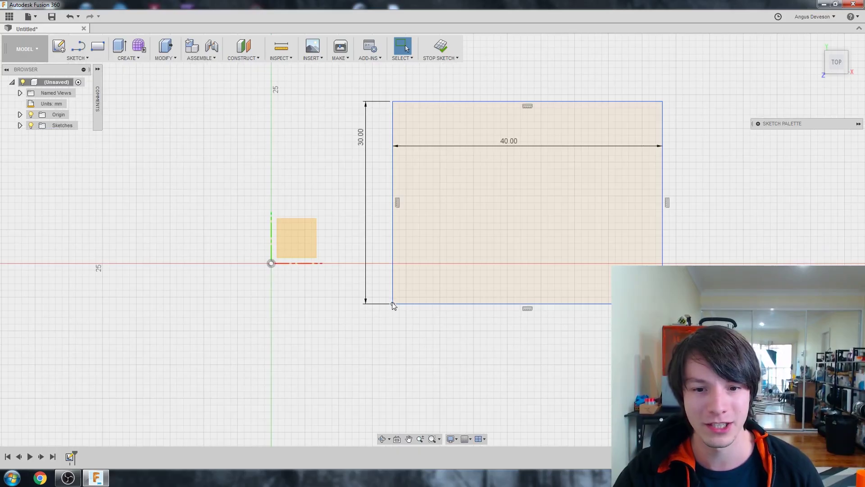
left_click_drag(392, 303, 184, 305)
Centre the rectangle with a 20 mm left-edge-to-origin dimension, then delete that dimension.
key("d")
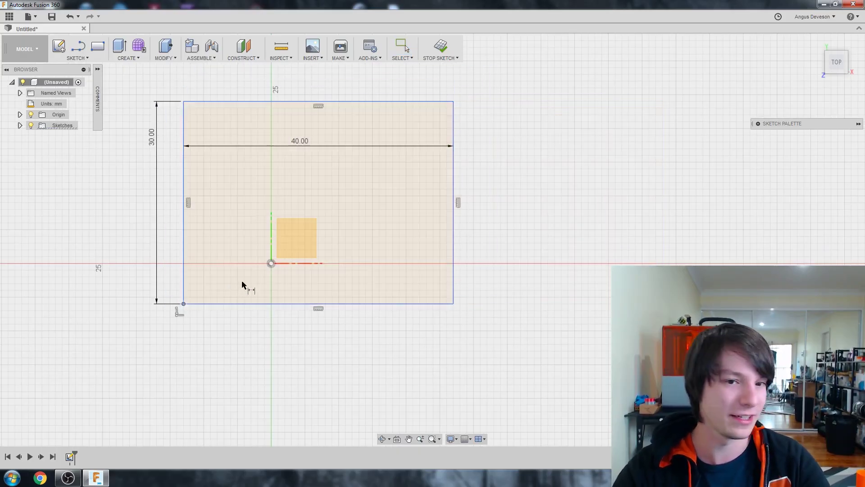
left_click(271, 264)
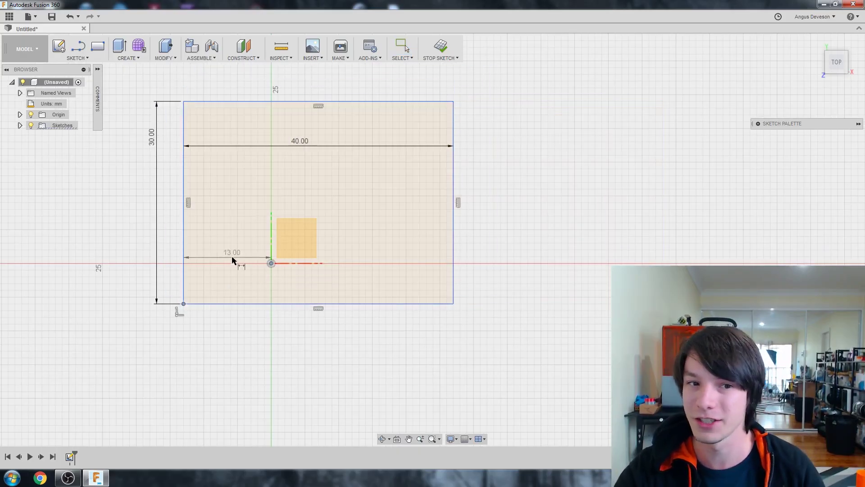
left_click(184, 246)
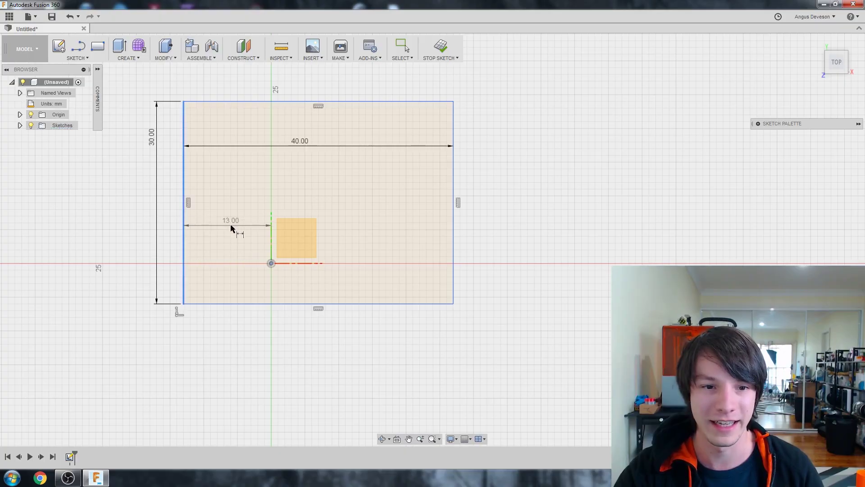
left_click(231, 227)
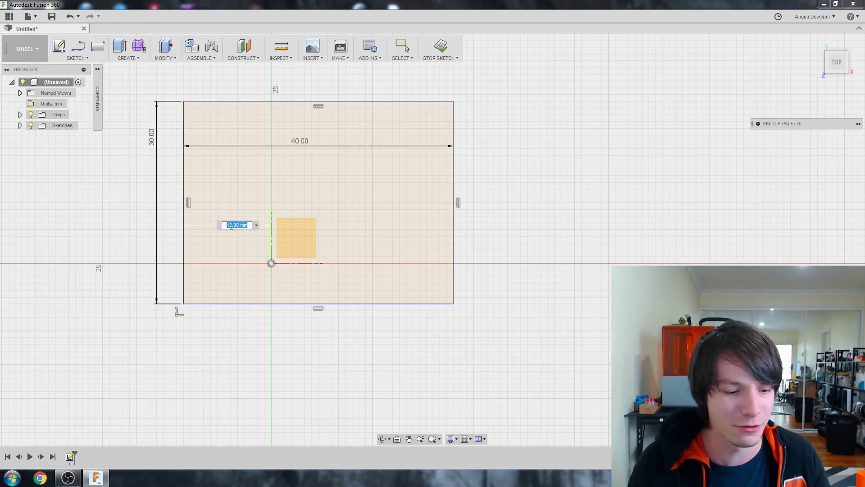
type("20")
key("Return")
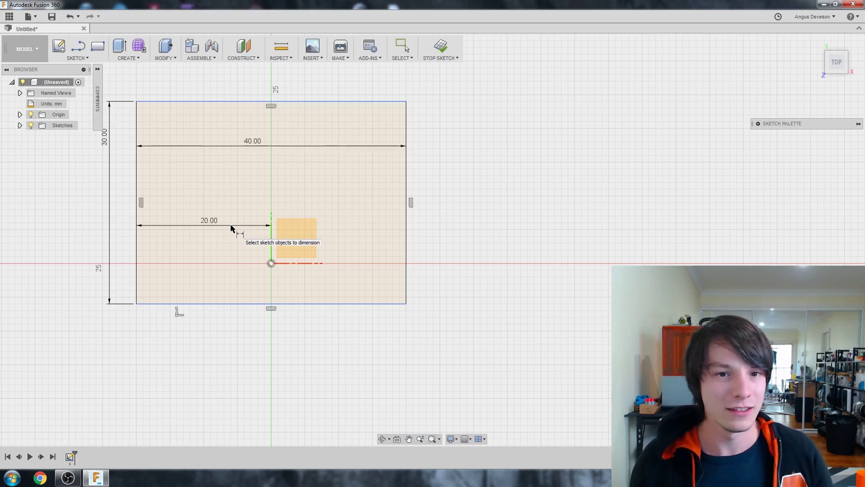
key("Escape")
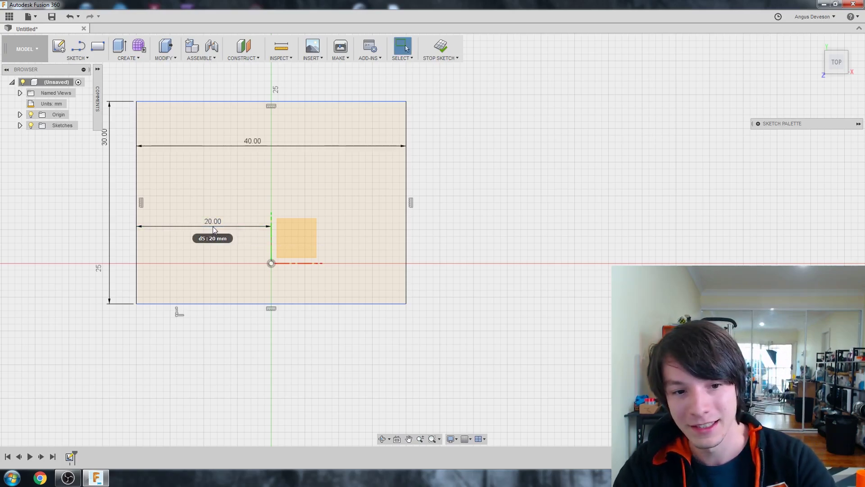
left_click(212, 220)
left_click(210, 226)
key("Delete")
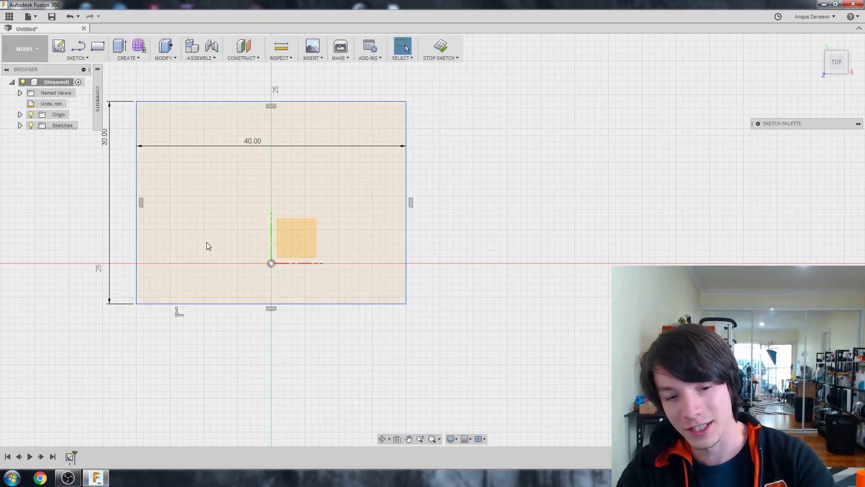
Apply a MidPoint constraint locking the rectangle's bottom-edge midpoint to the origin.
scroll(262, 244, "up", 1)
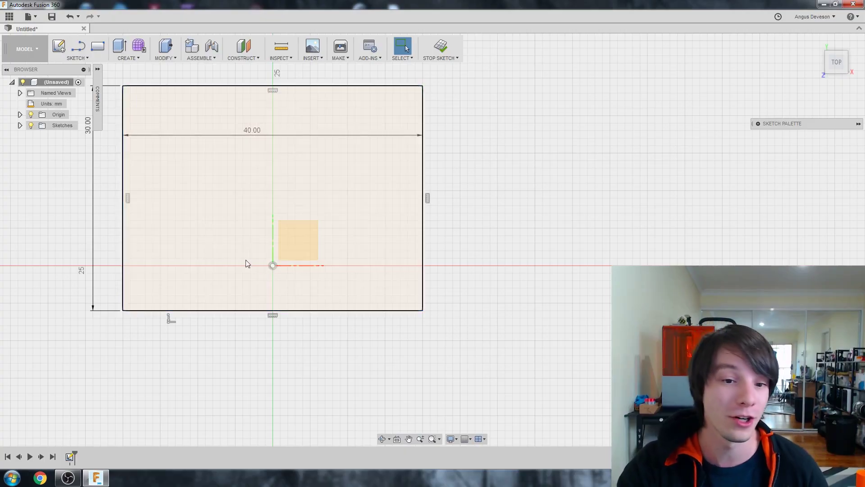
scroll(36, 226, "up", 2)
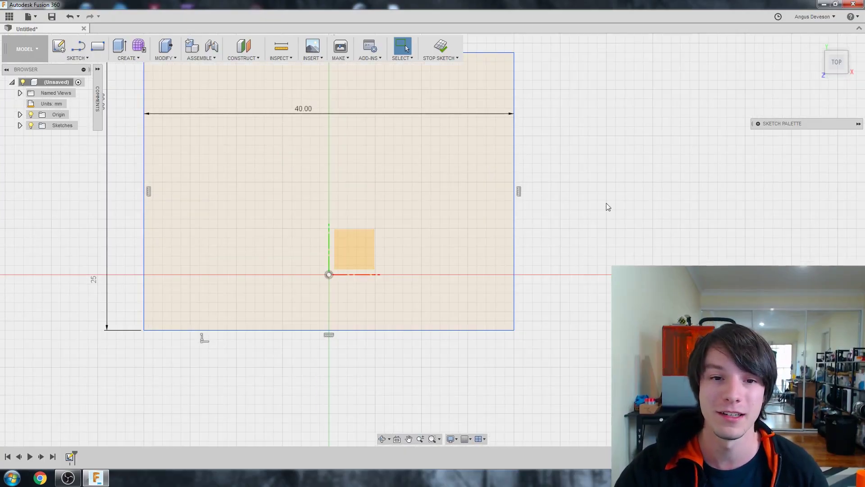
scroll(591, 112, "down", 2)
scroll(581, 177, "up", 1)
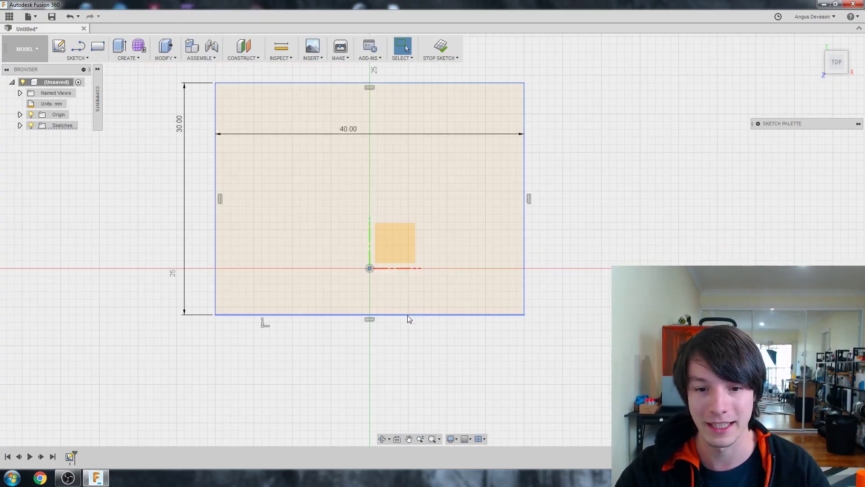
scroll(431, 298, "up", 1)
scroll(286, 310, "down", 2)
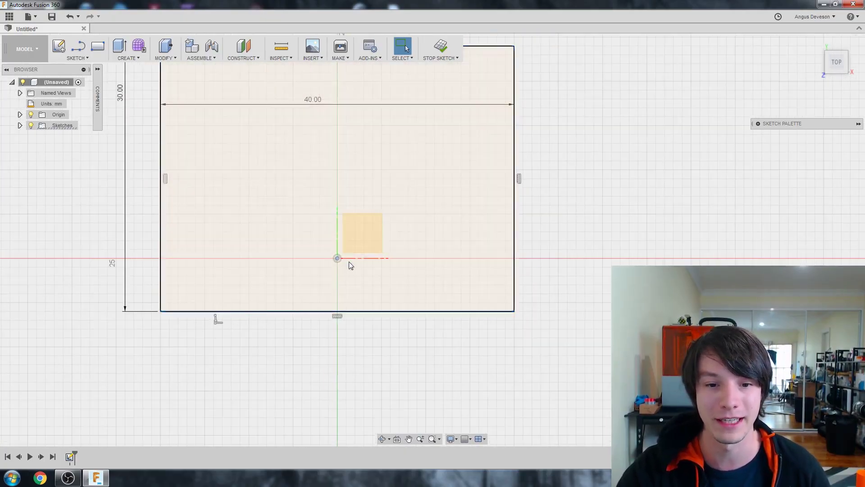
right_click(271, 311)
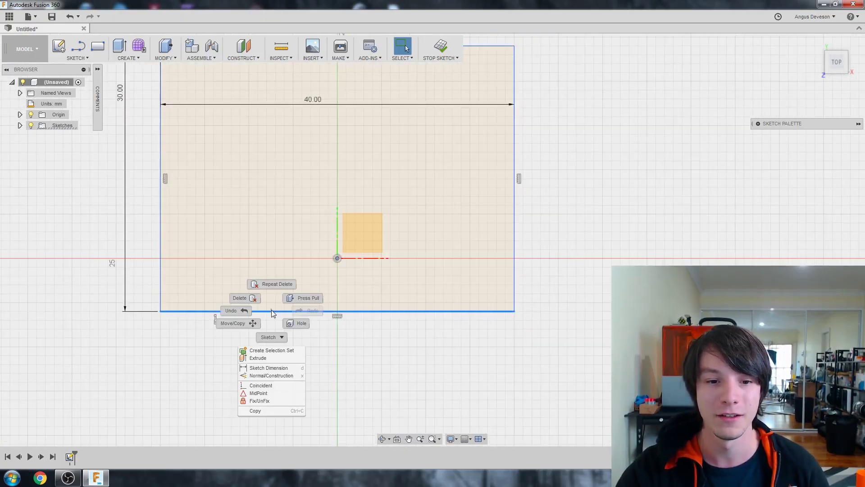
left_click(272, 393)
scroll(457, 274, "down", 3)
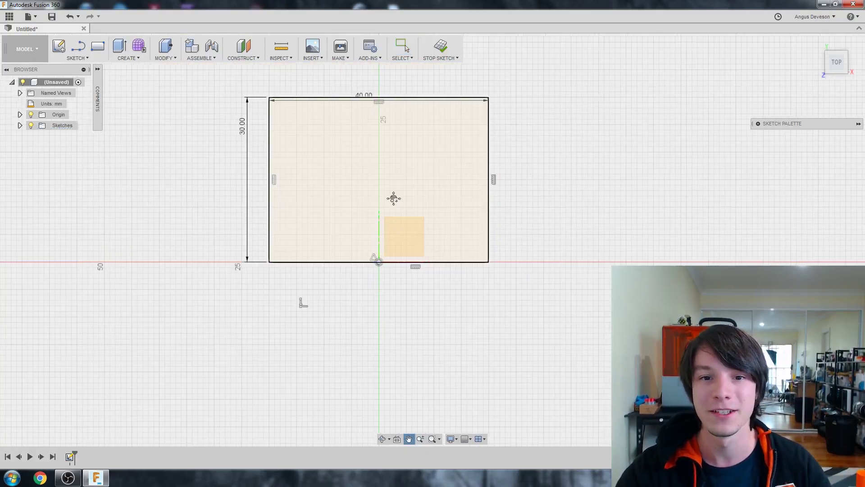
Test the plate by changing the 40.00 width to 70, then undo it back to 40.
middle_click_drag(395, 197, 319, 269)
scroll(318, 269, "up", 2)
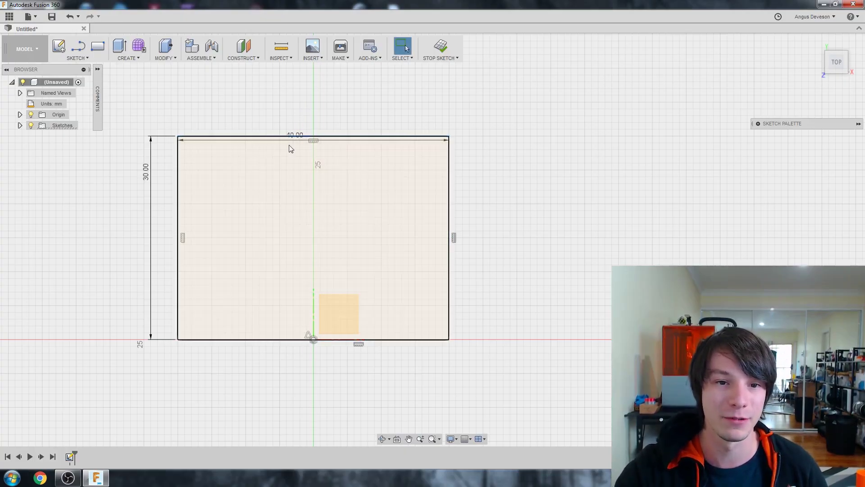
left_click_drag(292, 141, 301, 118)
double_click(304, 113)
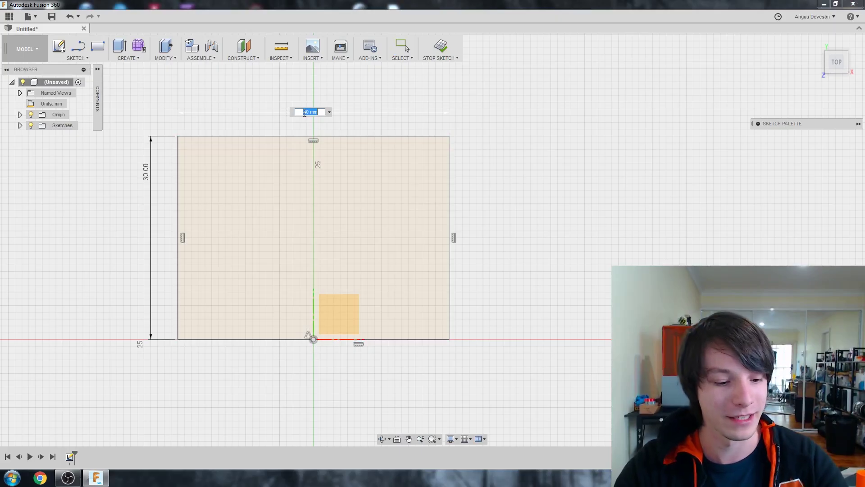
type("70")
key("Return")
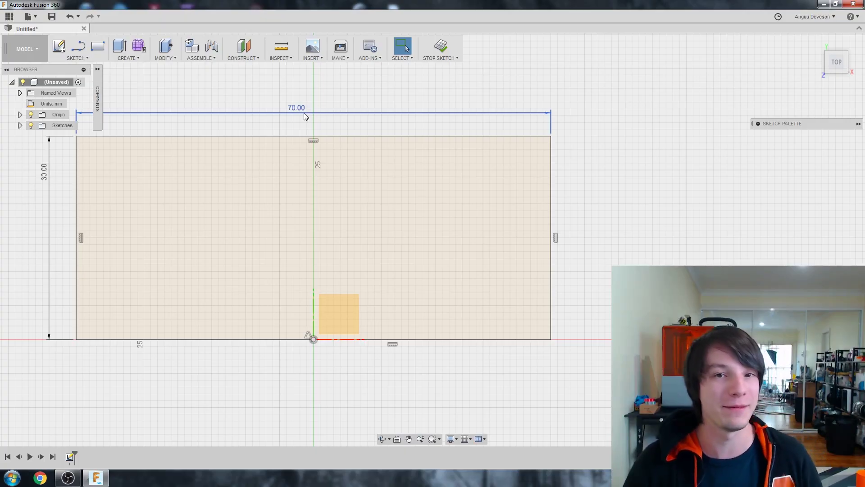
key("ctrl+z")
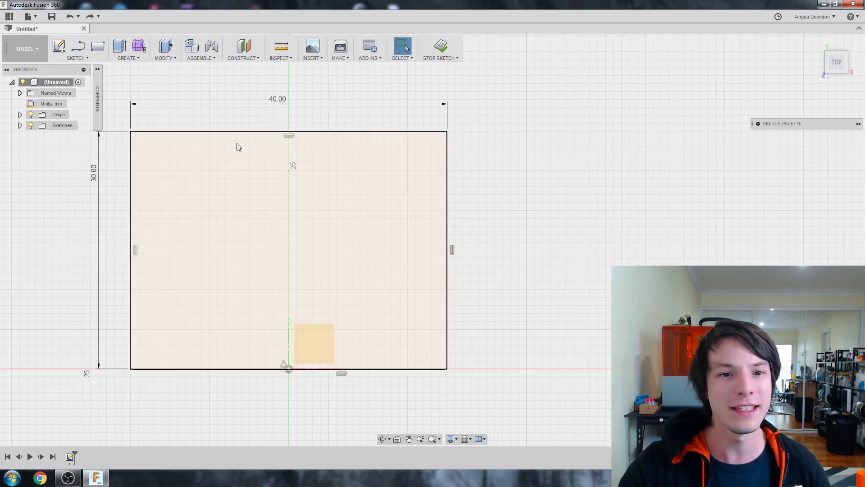
Delete the 40.00 width and 30.00 height dimensions.
left_click(275, 103)
key("Delete")
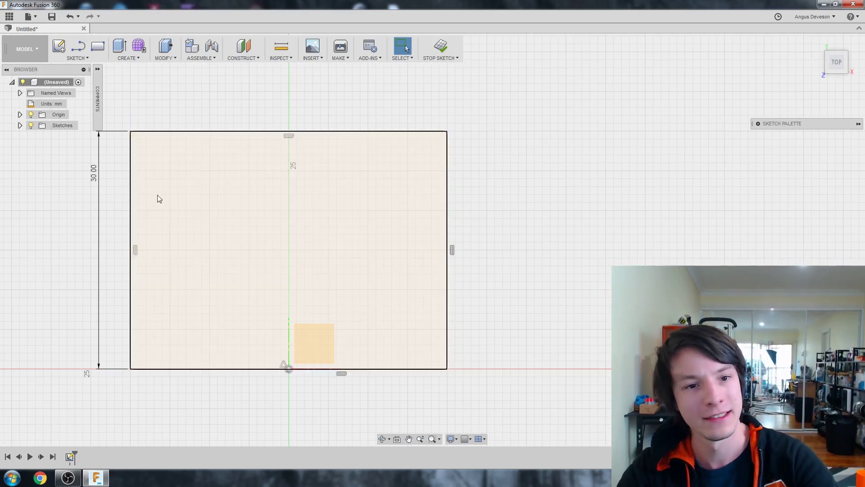
left_click(99, 187)
key("Delete")
scroll(104, 192, "down", 1)
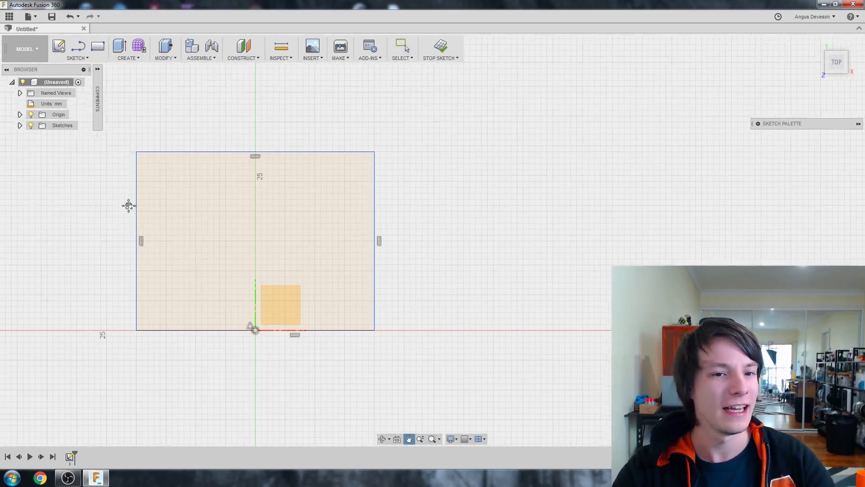
scroll(128, 205, "up", 1)
key("Escape")
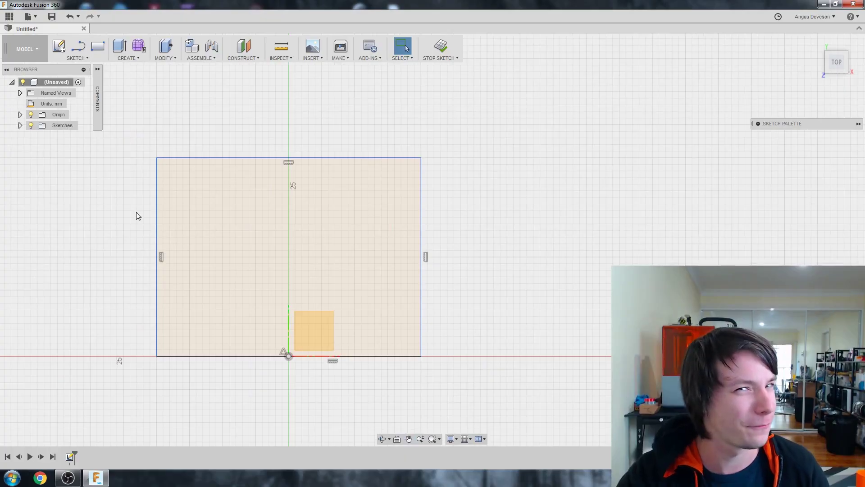
Fillet all four rectangle corners with a 7 mm radius.
left_click(97, 58)
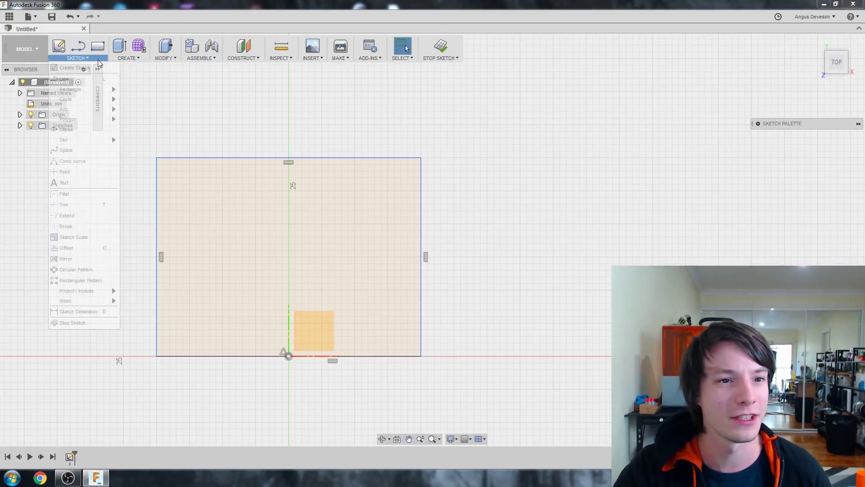
left_click(96, 194)
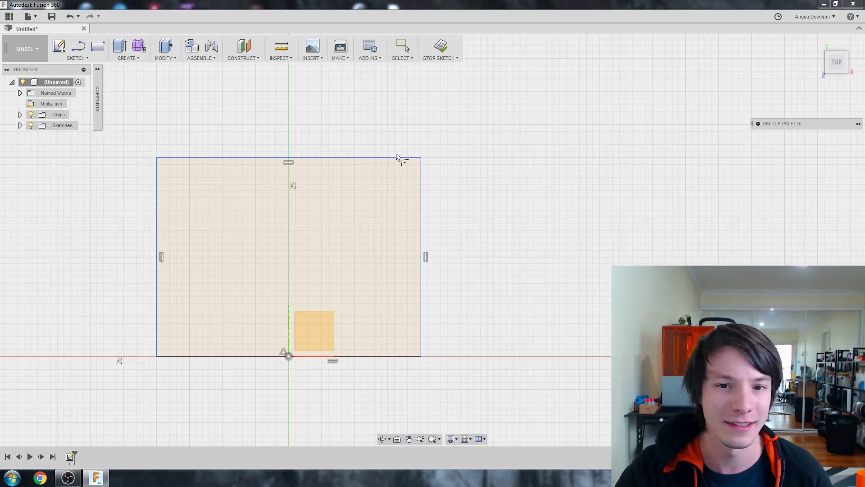
left_click(421, 158)
left_click(421, 355)
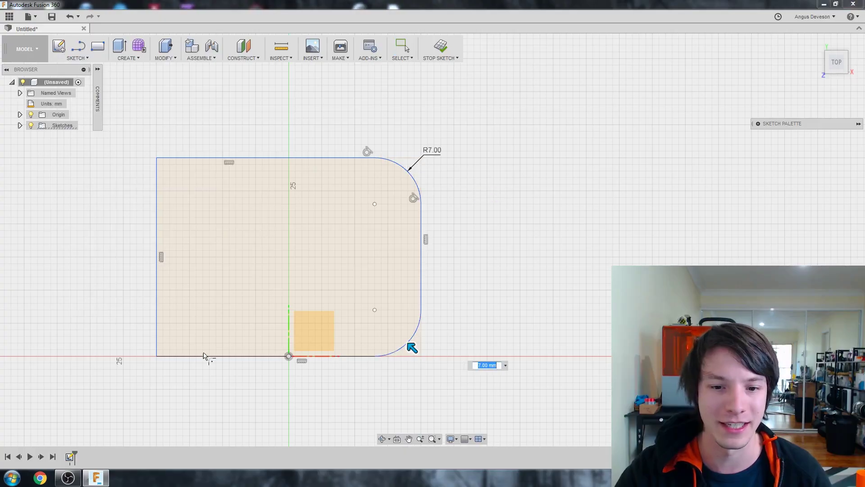
left_click(158, 355)
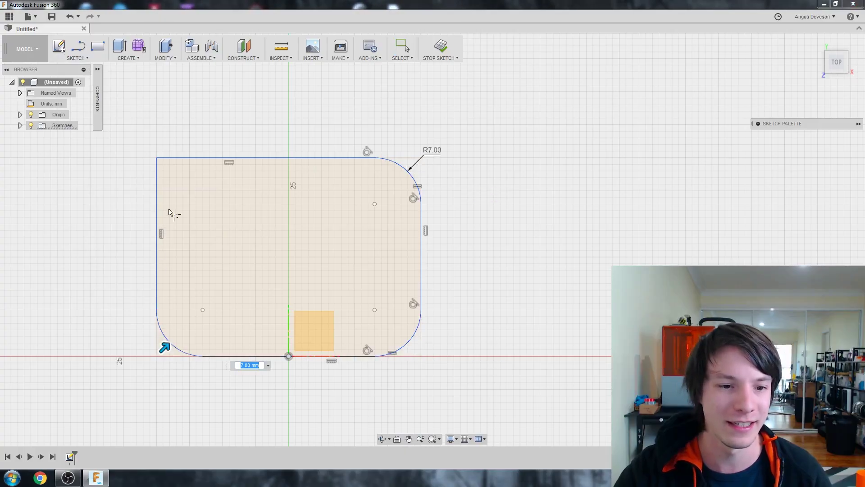
left_click(157, 159)
key("Return")
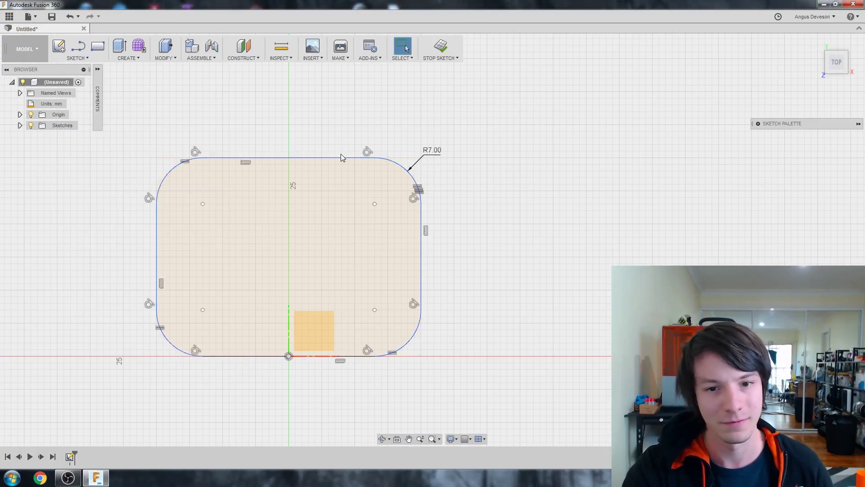
scroll(252, 225, "up", 1)
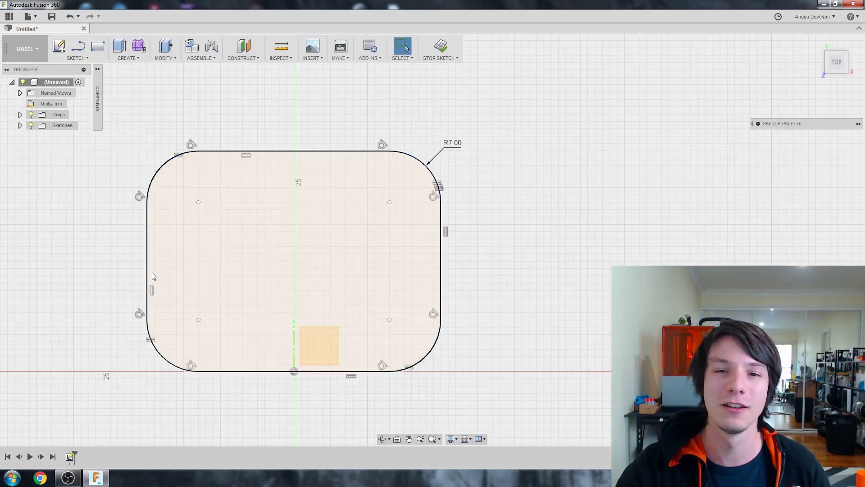
scroll(153, 273, "down", 2)
scroll(207, 334, "up", 1)
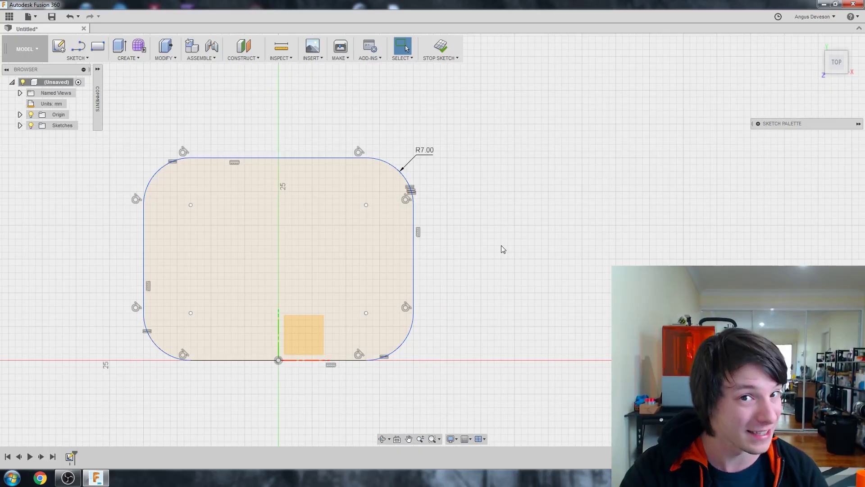
key("d")
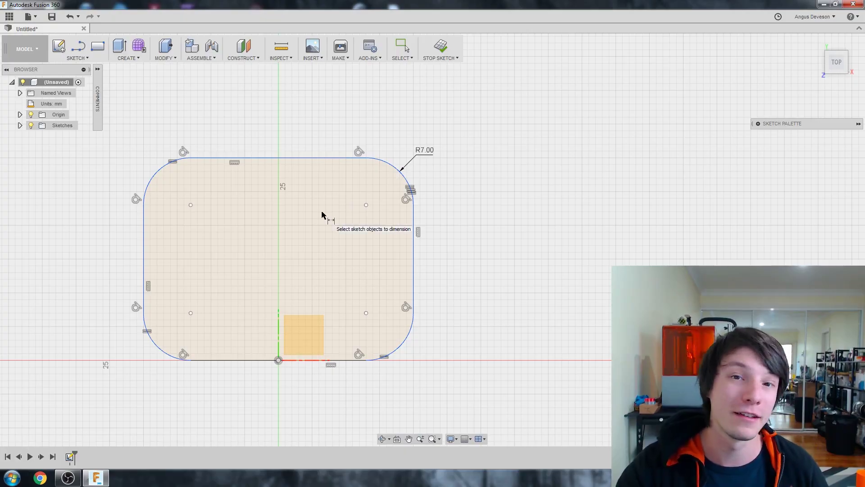
Dimension the plate 30 mm between top and bottom edges and 40 mm between side edges.
left_click(337, 158)
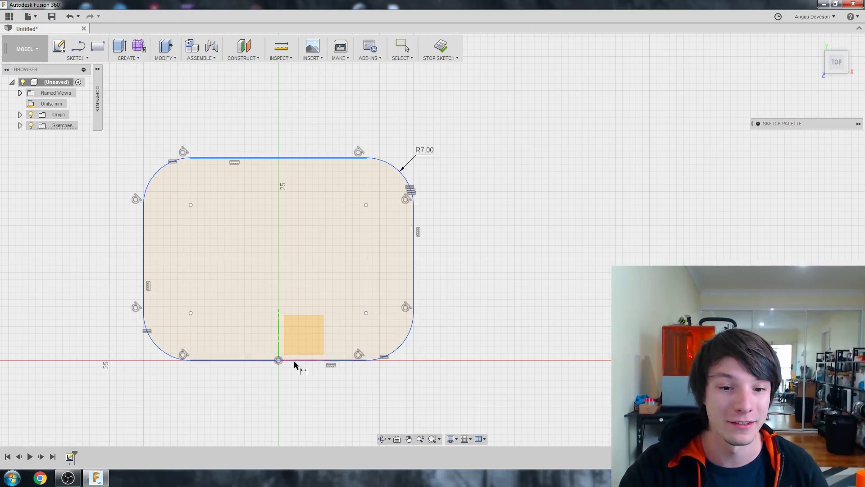
left_click(349, 361)
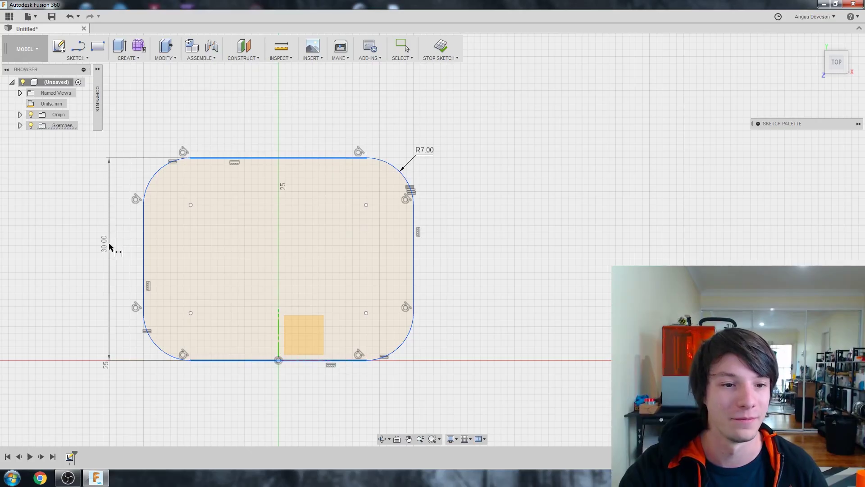
left_click(111, 245)
key("Return")
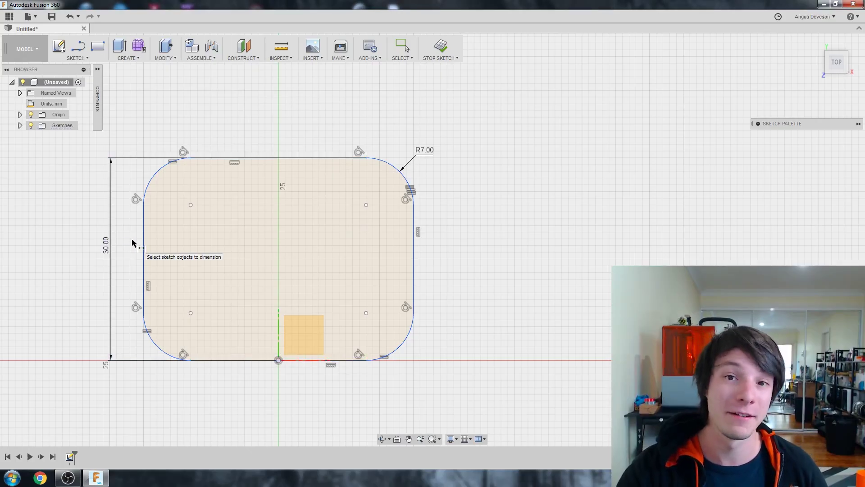
left_click(144, 242)
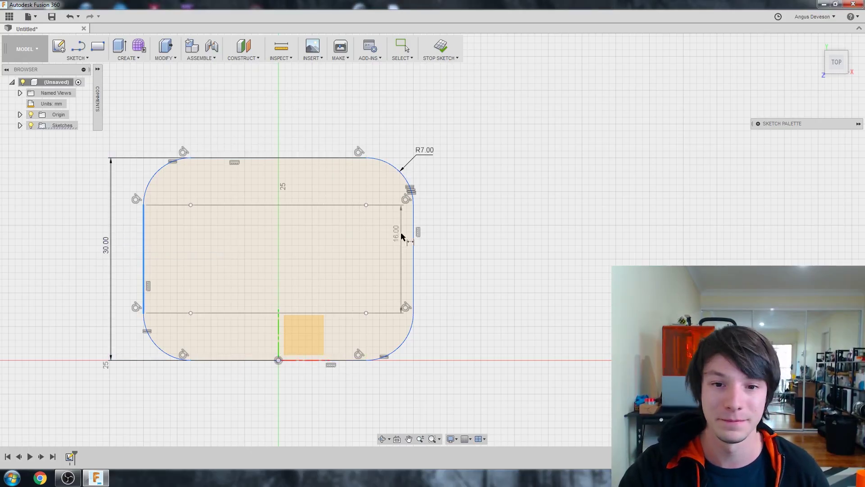
left_click(414, 240)
left_click(272, 127)
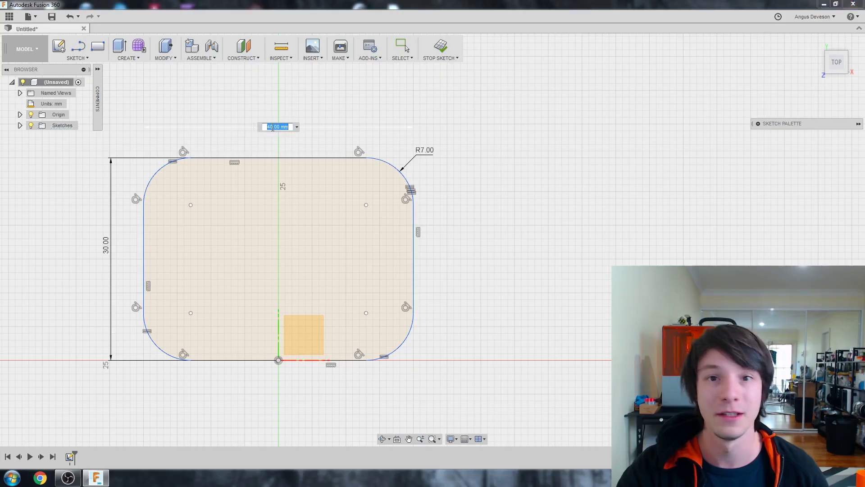
type("40")
key("Return")
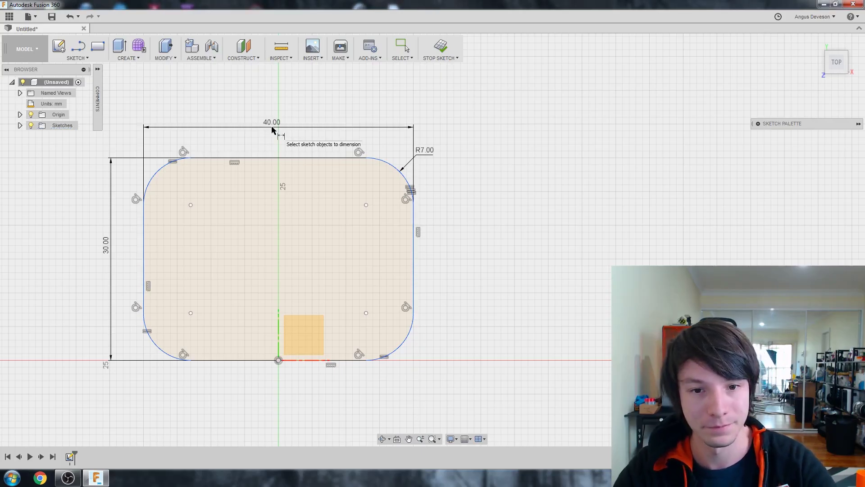
key("Escape")
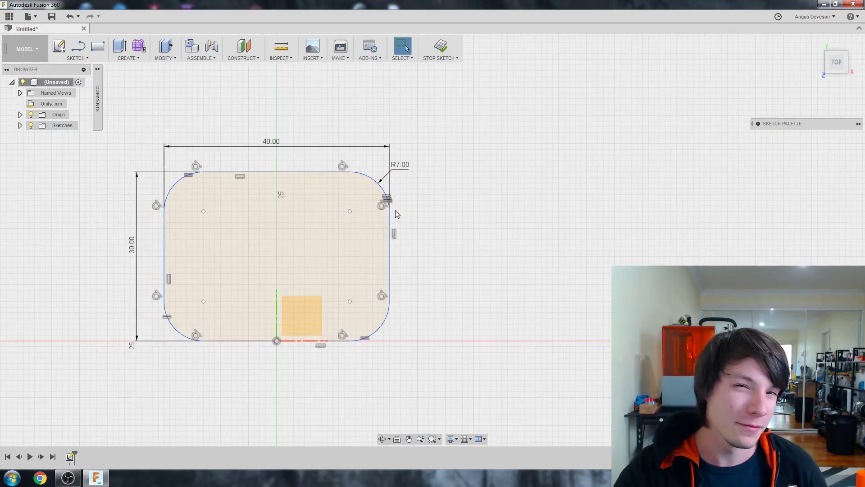
Show the plate still slides sideways, then constrain its bottom-edge midpoint to the origin.
scroll(195, 222, "up", 2)
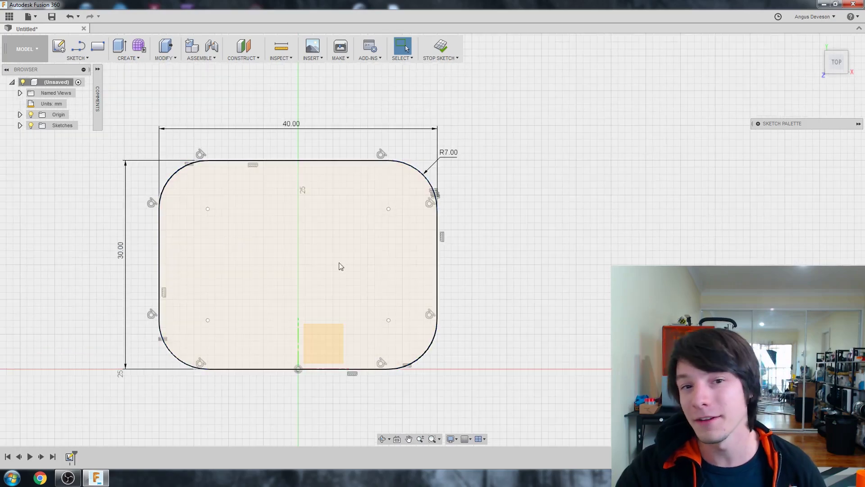
scroll(450, 278, "down", 1)
left_click_drag(439, 231, 439, 277)
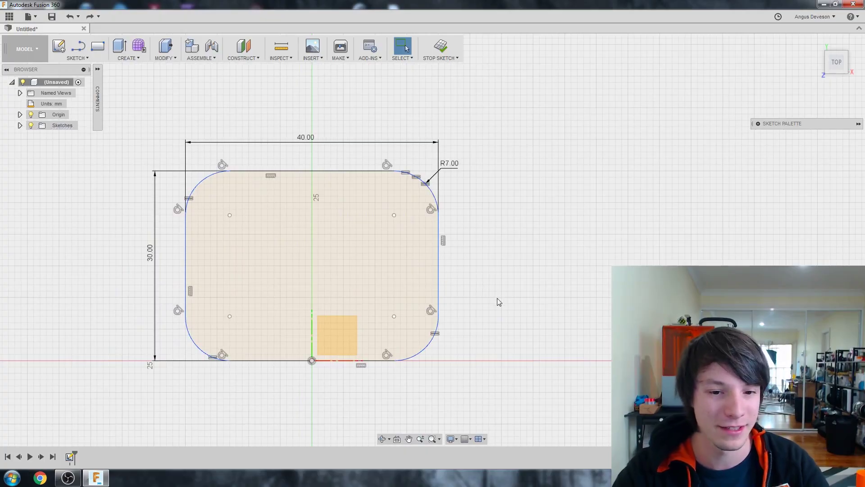
scroll(405, 387, "up", 3)
scroll(177, 309, "down", 2)
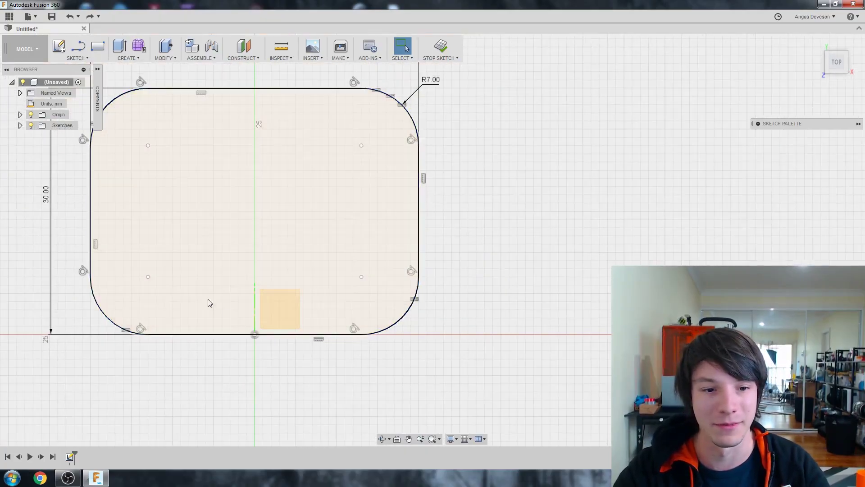
right_click(255, 334)
left_click(242, 409)
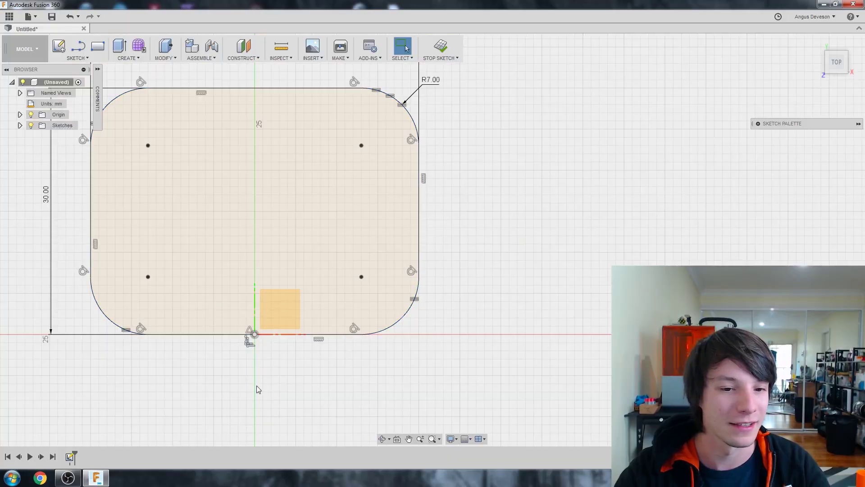
scroll(251, 338, "down", 2)
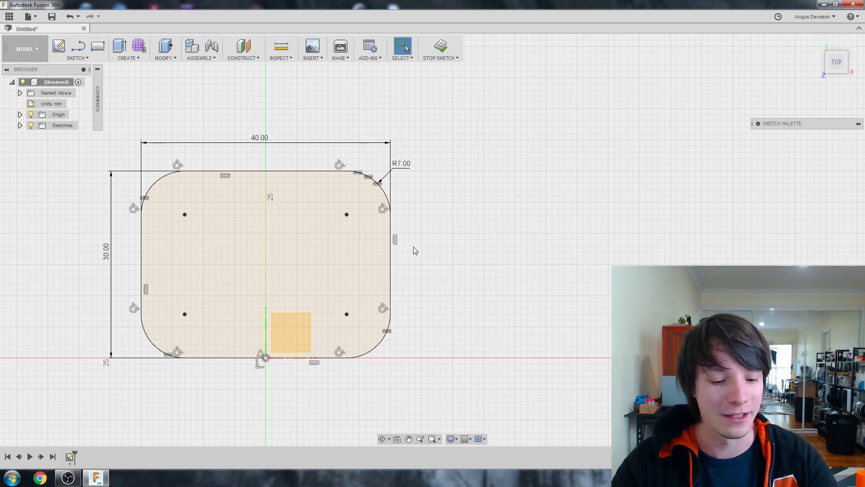
scroll(220, 236, "down", 2)
middle_click_drag(220, 235, 290, 272)
key("l")
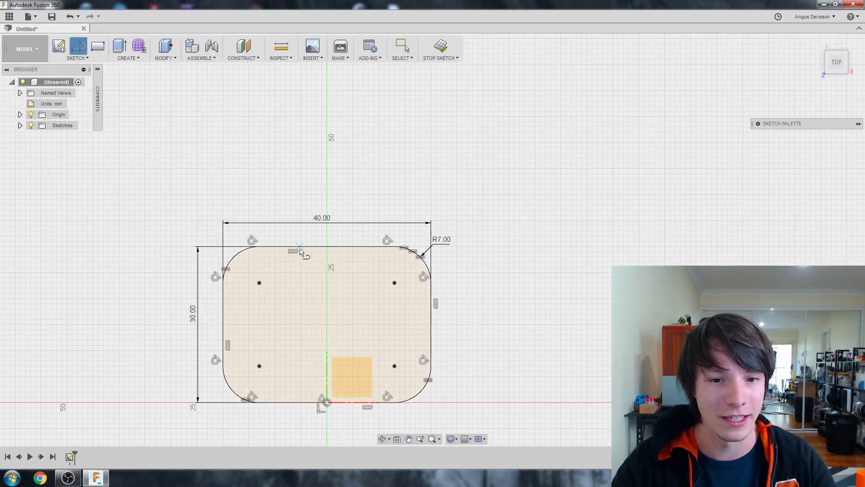
left_click(302, 246)
left_click(410, 158)
double_click(387, 243)
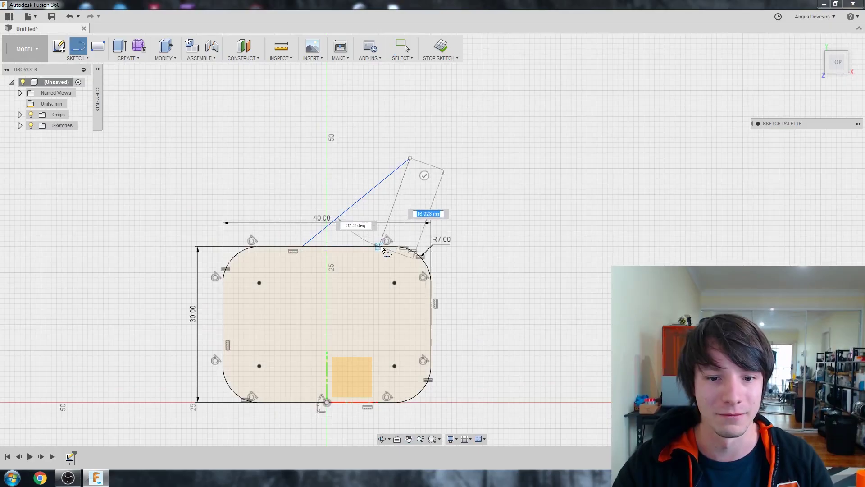
scroll(309, 200, "up", 3)
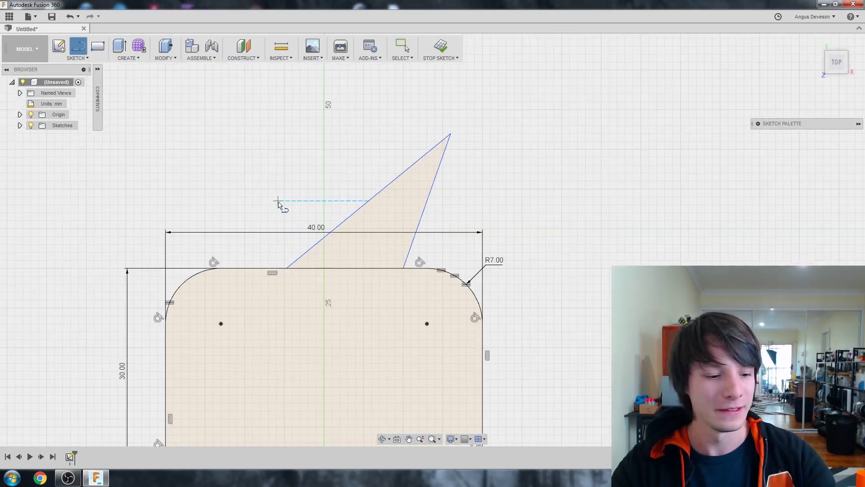
key("Escape")
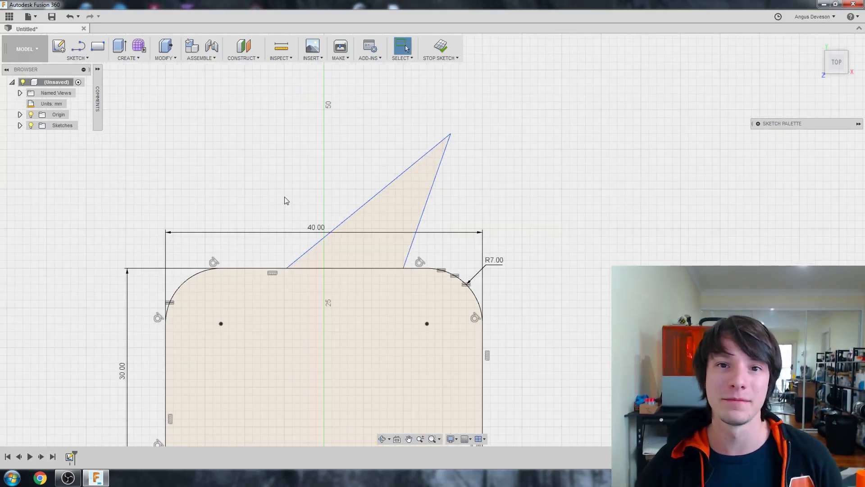
scroll(347, 189, "up", 2)
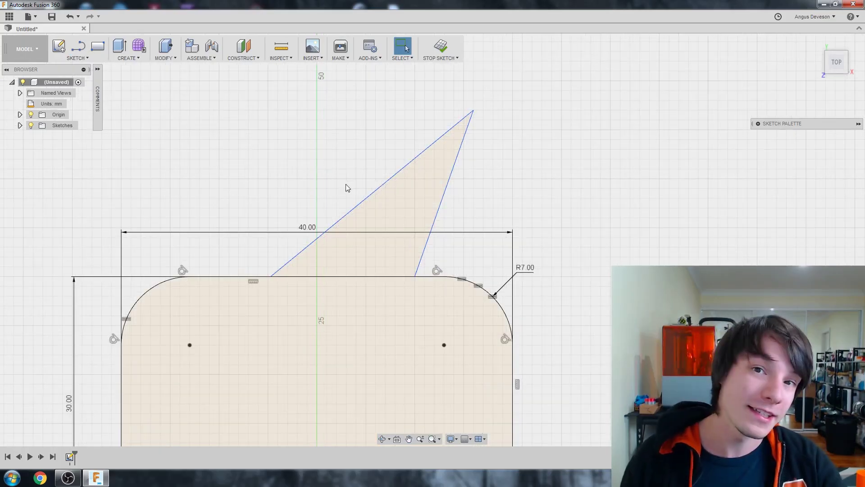
Set a 45° angle between the triangle's long side and the plate's top edge.
key("d")
left_click(371, 198)
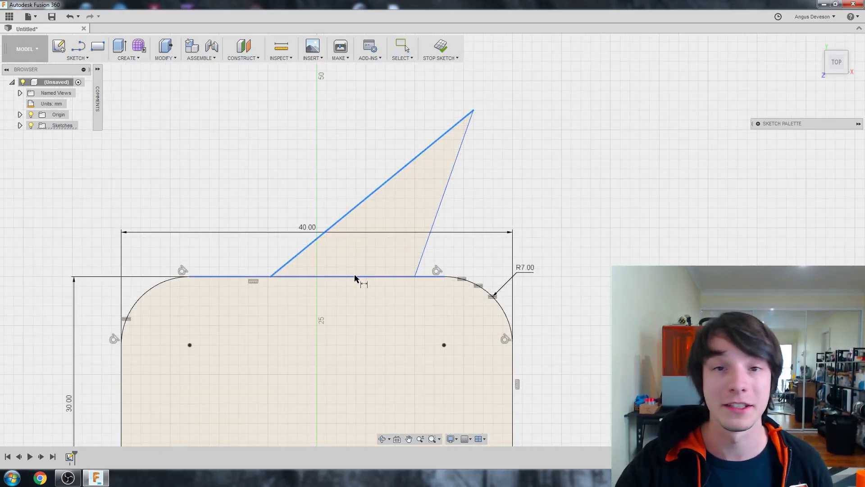
left_click(356, 277)
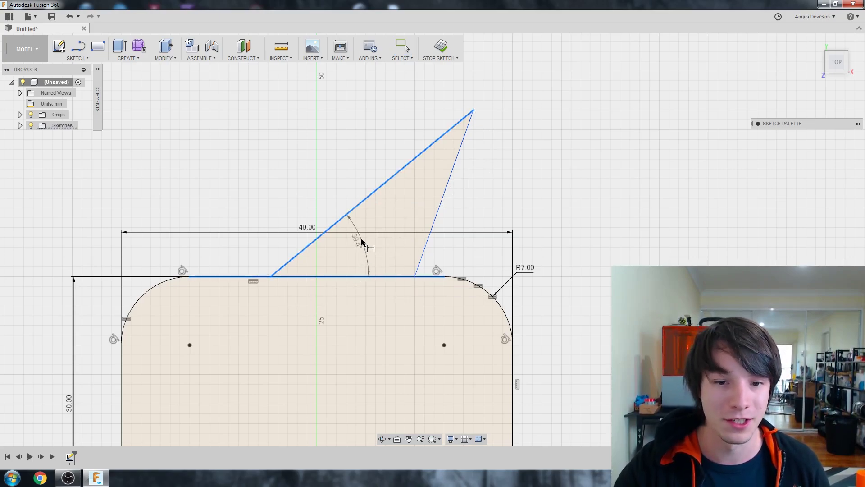
left_click(370, 239)
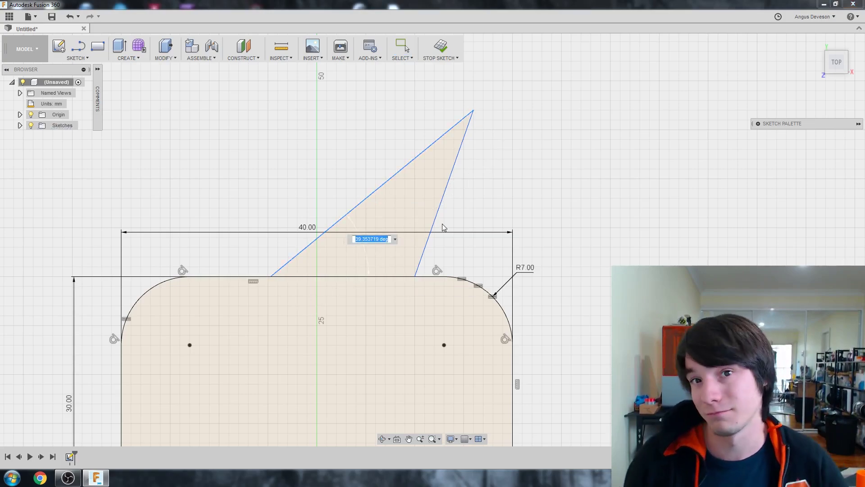
type("45")
key("Return")
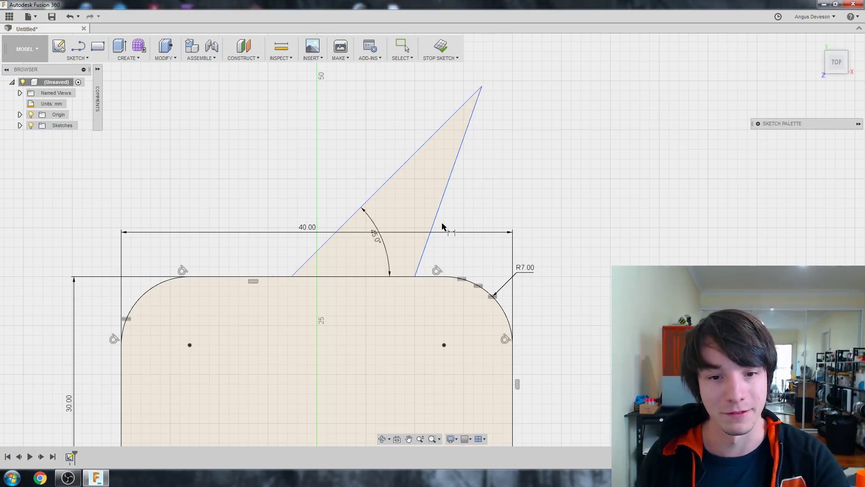
scroll(442, 226, "down", 1)
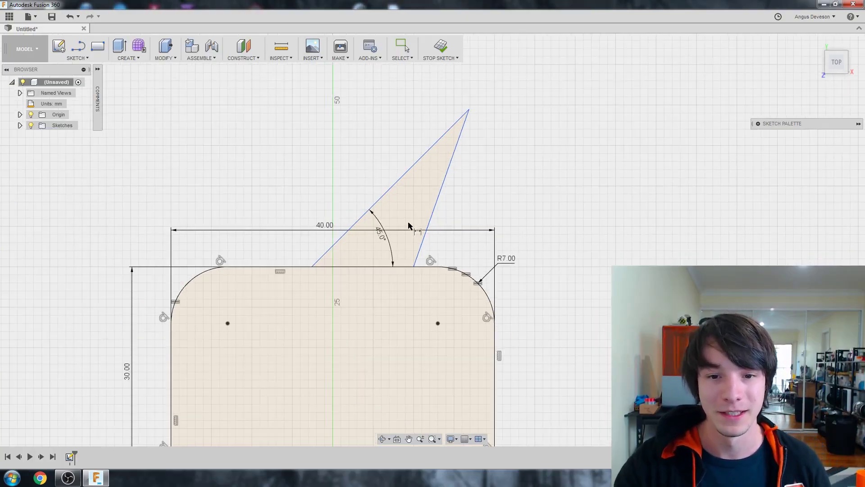
scroll(435, 227, "up", 2)
Set a 30° angle between the triangle's two slanted sides.
left_click(430, 226)
scroll(439, 207, "down", 1)
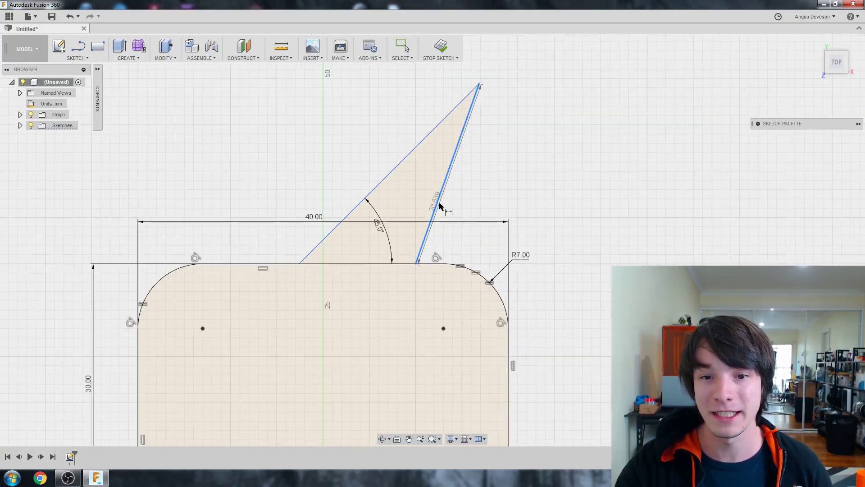
scroll(434, 189, "up", 2)
scroll(441, 280, "down", 1)
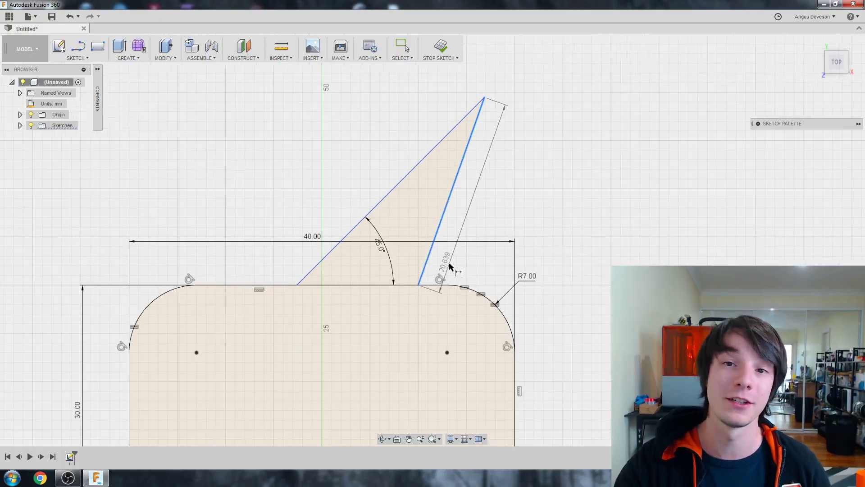
scroll(410, 275, "up", 2)
key("Escape")
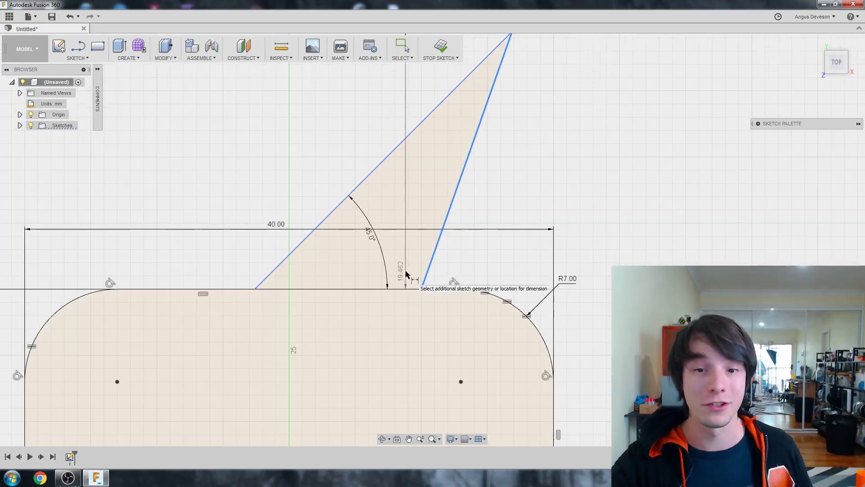
scroll(407, 235, "up", 2)
left_click(404, 123)
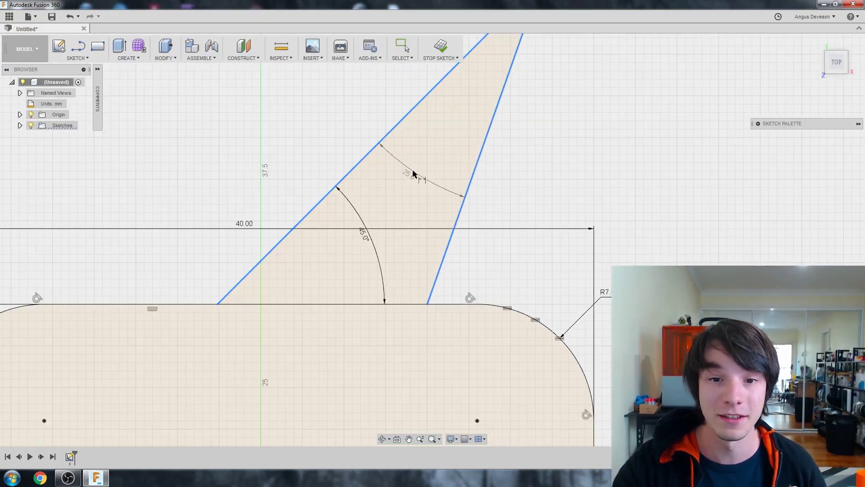
left_click(426, 170)
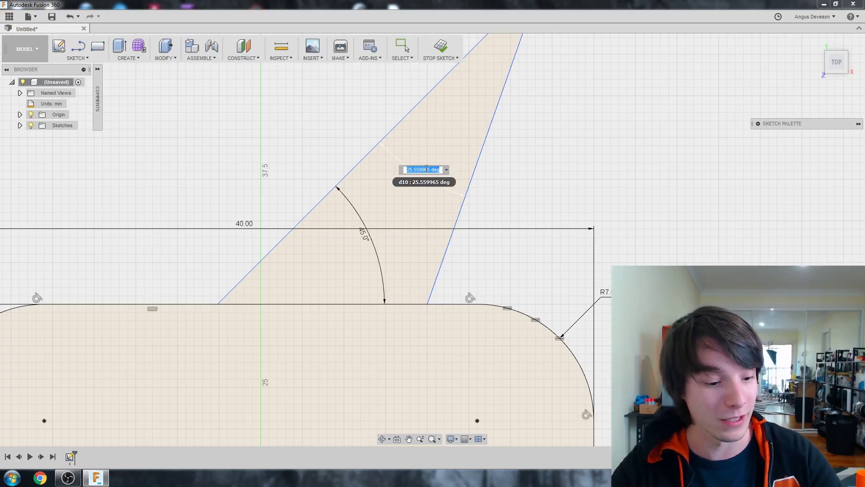
type("30")
key("Return")
scroll(431, 118, "down", 4)
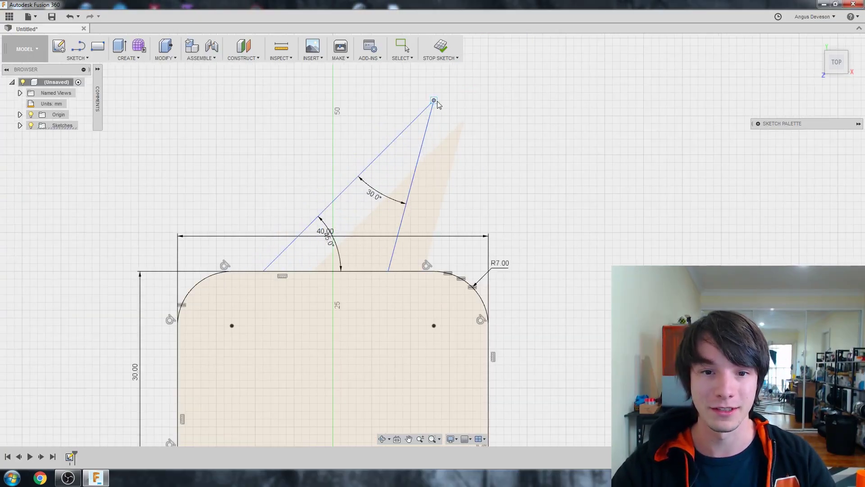
Drag the triangle's apex to test its constraints and pan to show the whole plate.
left_click_drag(437, 104, 433, 124)
key("Escape")
key("d")
scroll(325, 170, "down", 3)
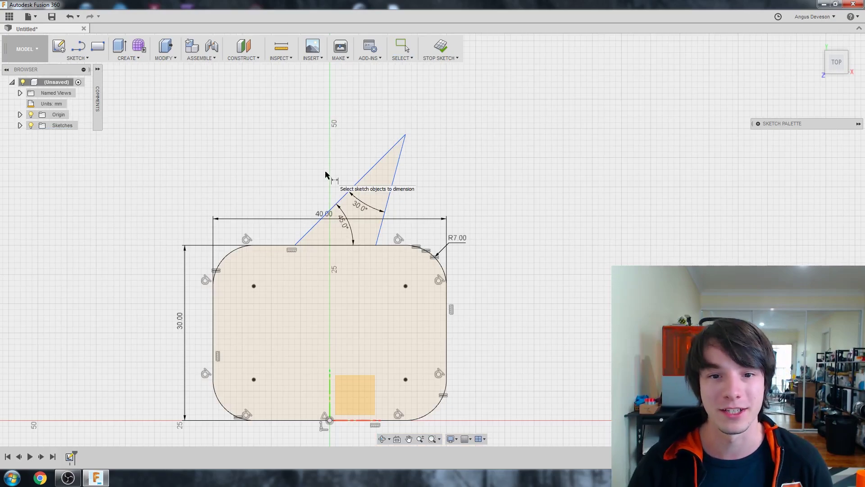
scroll(397, 149, "up", 1)
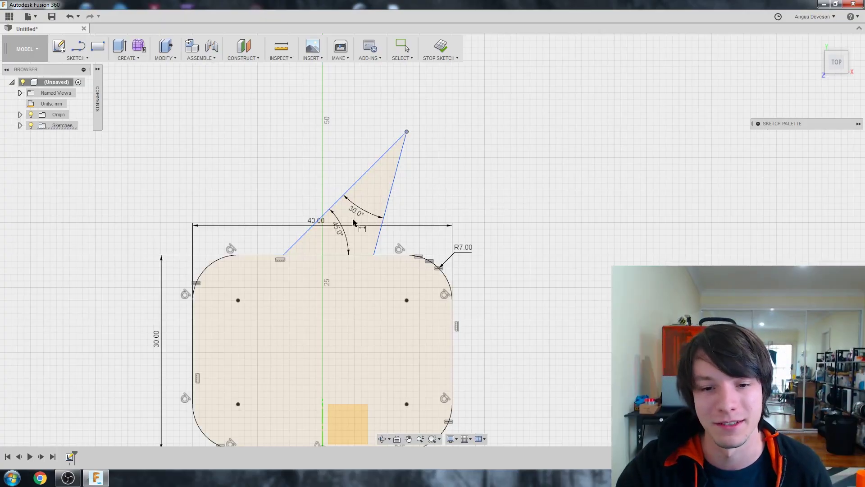
left_click(400, 255)
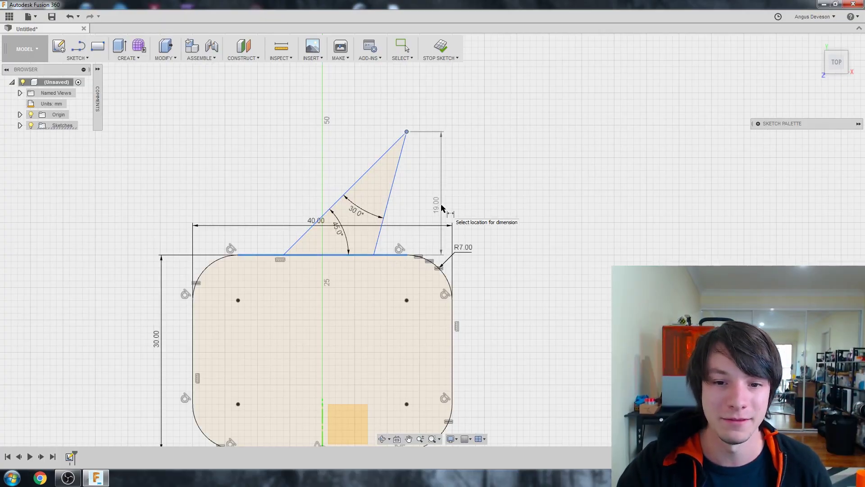
key("Escape")
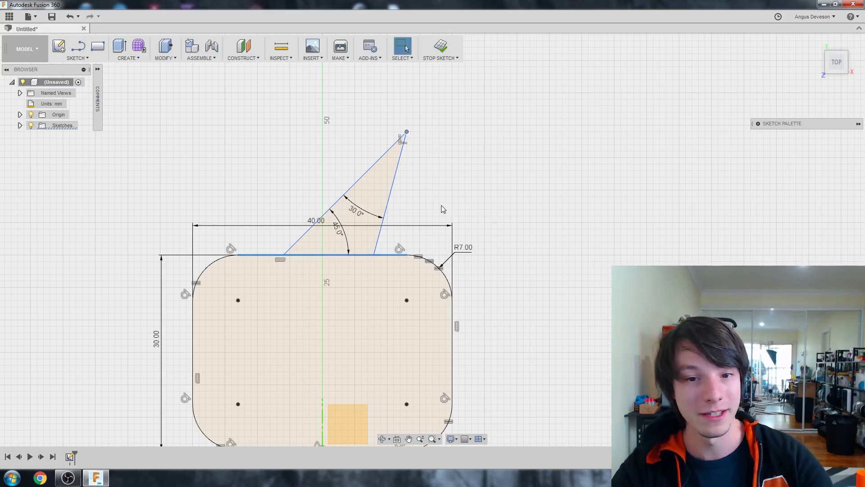
middle_click_drag(442, 207, 449, 168)
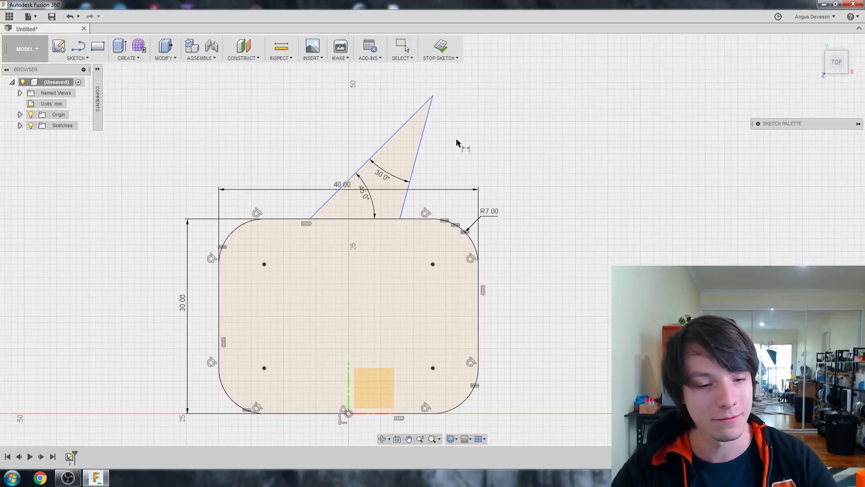
Dimension the apex 49 mm vertically above the origin and drag it to confirm it stays fixed.
left_click(433, 96)
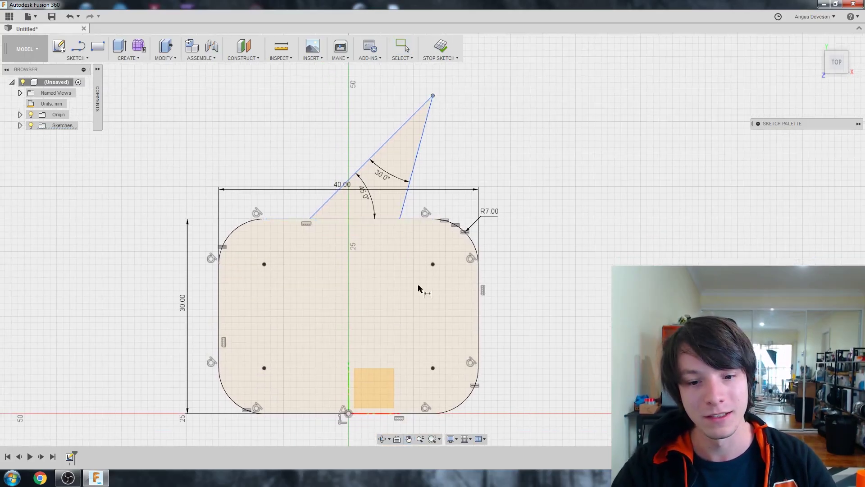
left_click(348, 413)
left_click(528, 223)
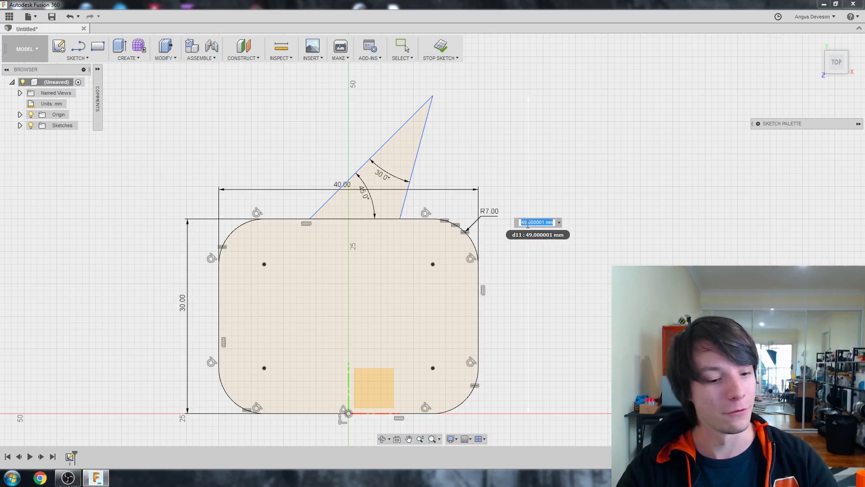
type("49")
key("Return")
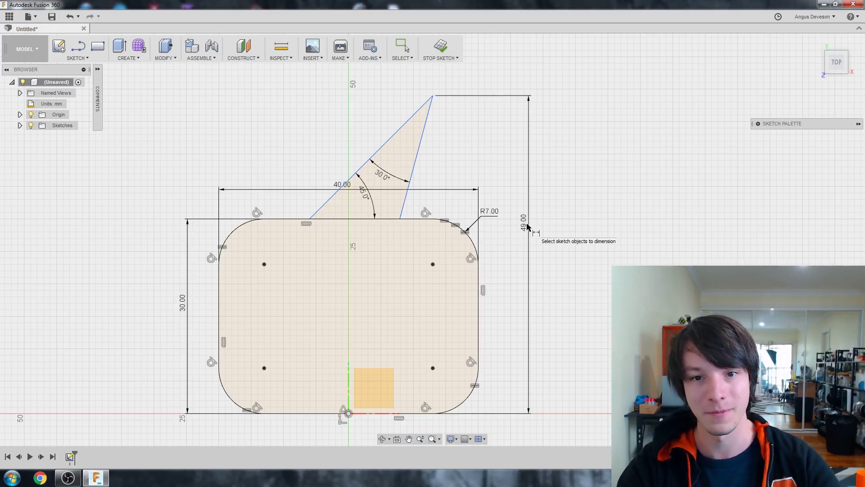
scroll(329, 200, "down", 2)
key("Escape")
scroll(498, 214, "up", 1)
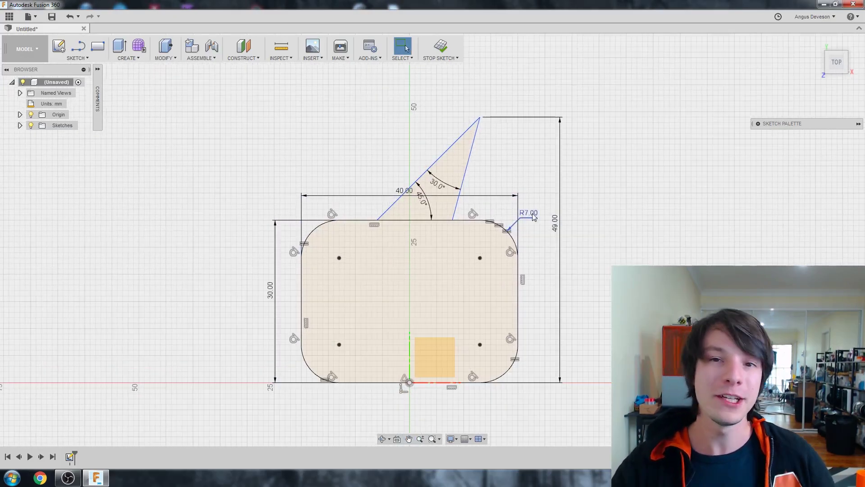
scroll(661, 247, "up", 2)
scroll(603, 246, "down", 1)
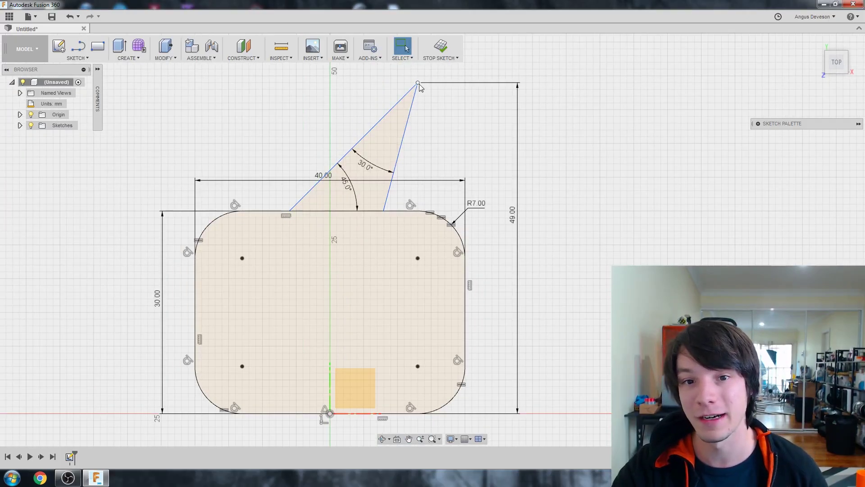
left_click_drag(417, 83, 432, 124)
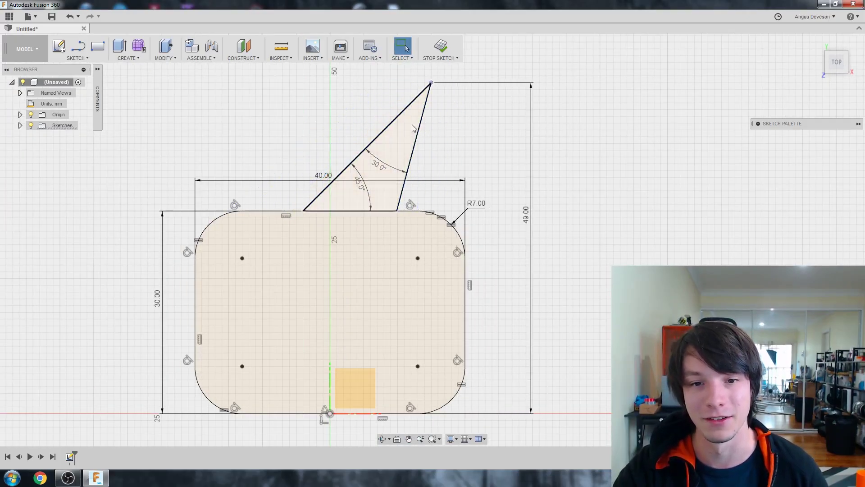
Dimension the triangle's bottom-right corner 10 mm horizontally from the plate's right edge.
scroll(421, 153, "down", 1)
scroll(415, 176, "up", 1)
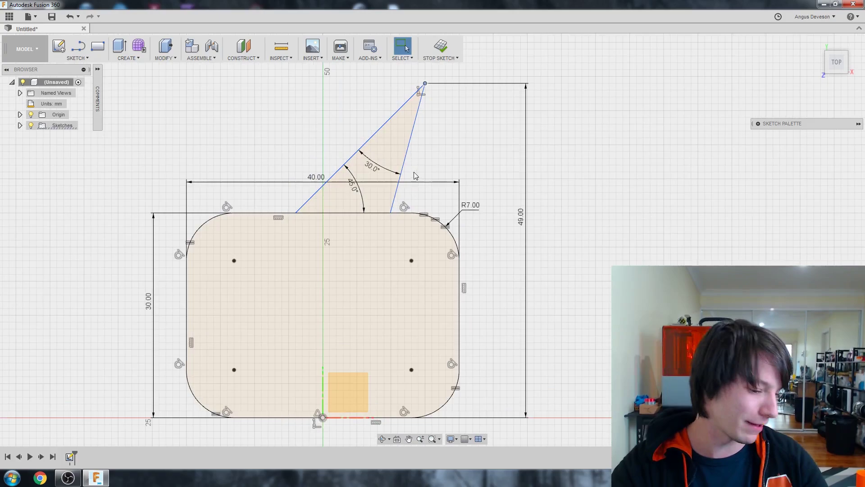
left_click(390, 214)
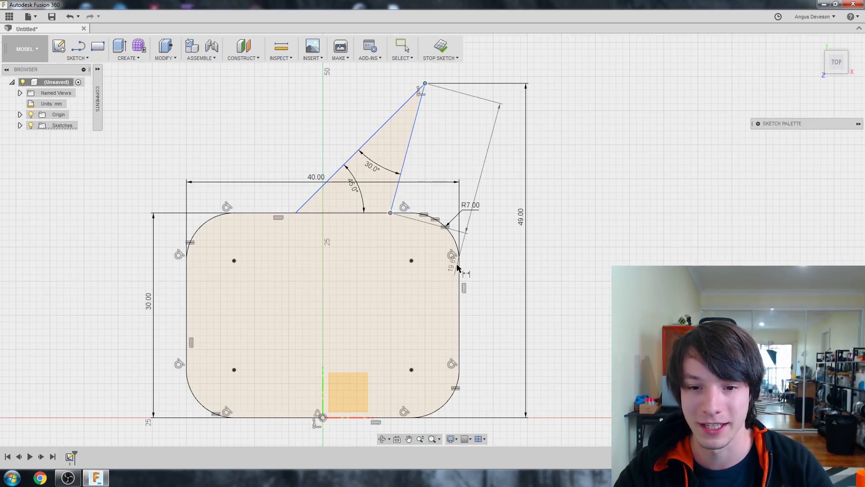
left_click(459, 270)
left_click(445, 165)
type("10")
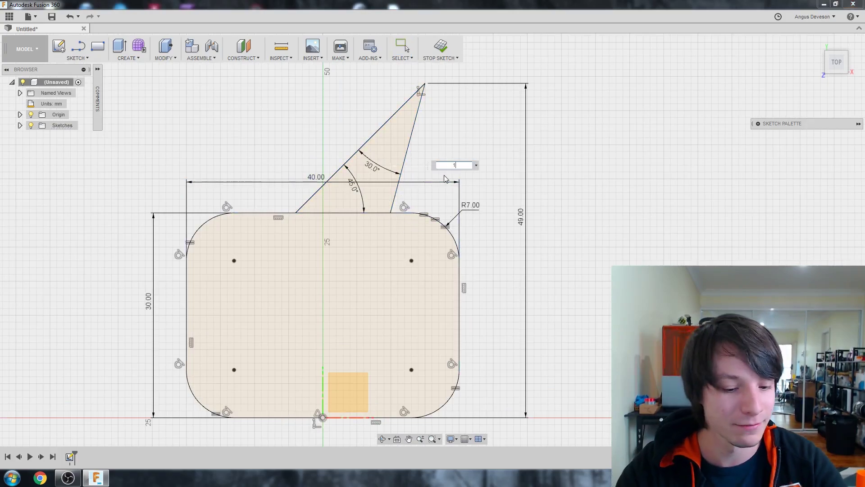
key("Return")
scroll(473, 251, "down", 1)
scroll(479, 260, "up", 2)
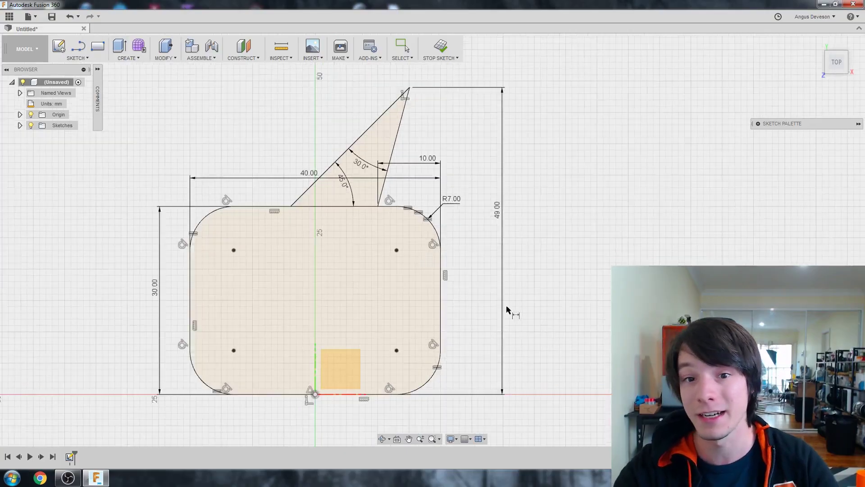
scroll(374, 252, "down", 1)
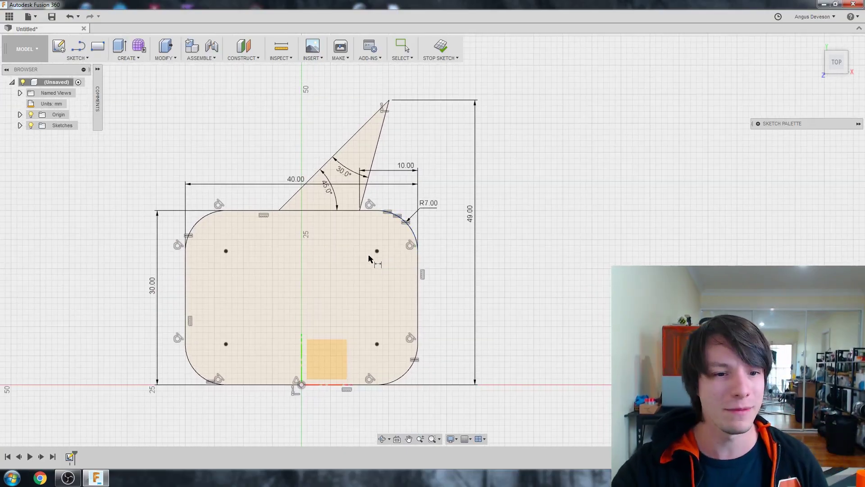
Change the plate's 30 mm height dimension to 40 and zoom to inspect the sketch.
double_click(154, 283)
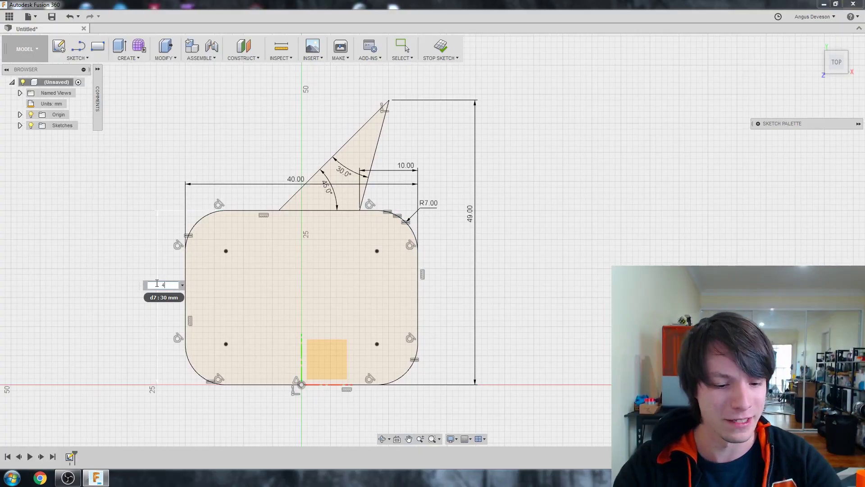
type("40")
key("Return")
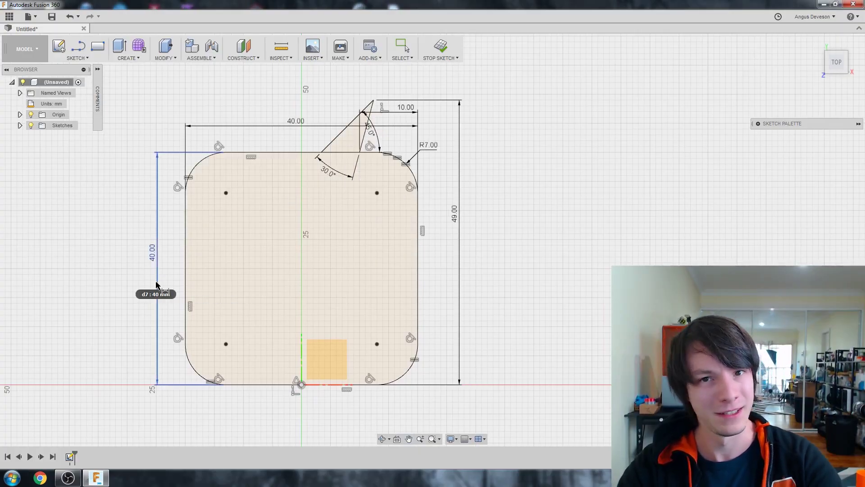
scroll(271, 257, "down", 1)
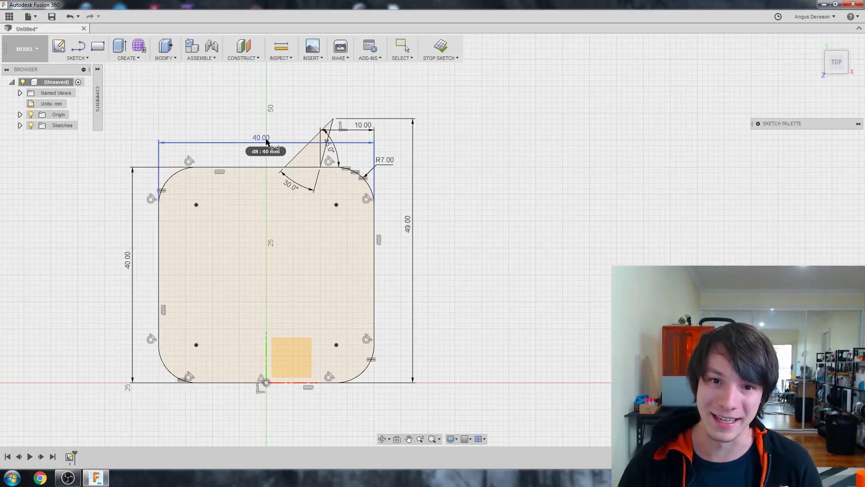
scroll(321, 143, "up", 1)
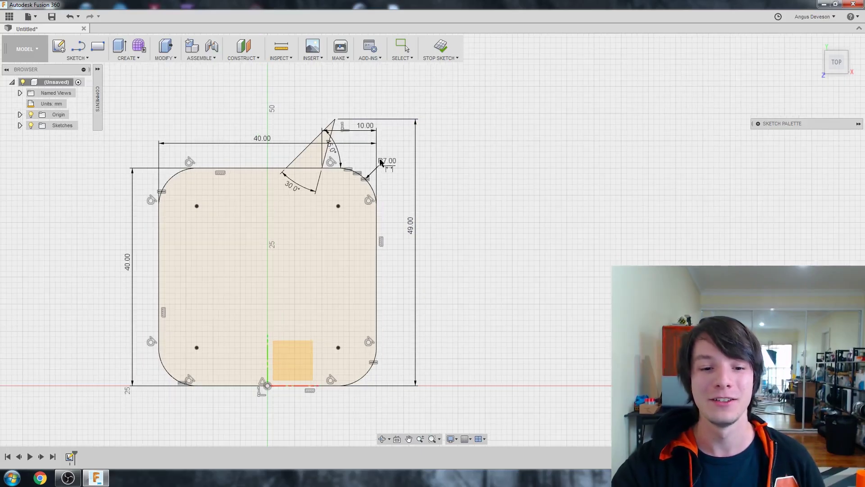
scroll(283, 258, "up", 1)
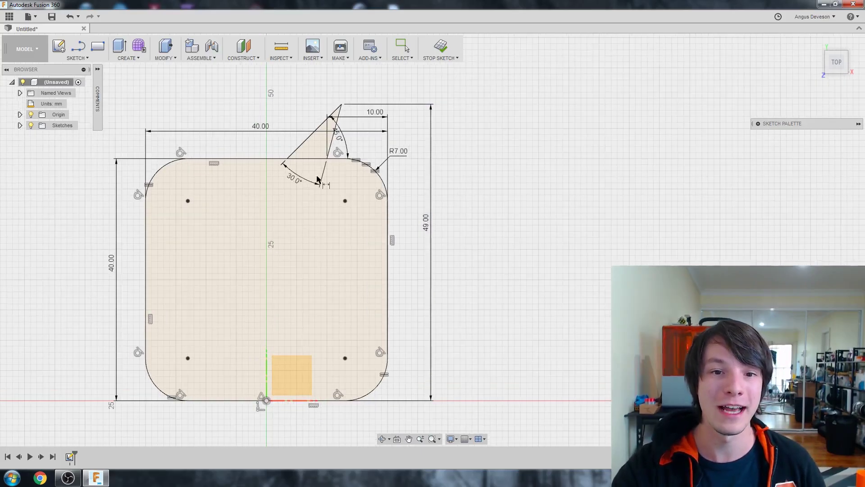
scroll(318, 180, "up", 1)
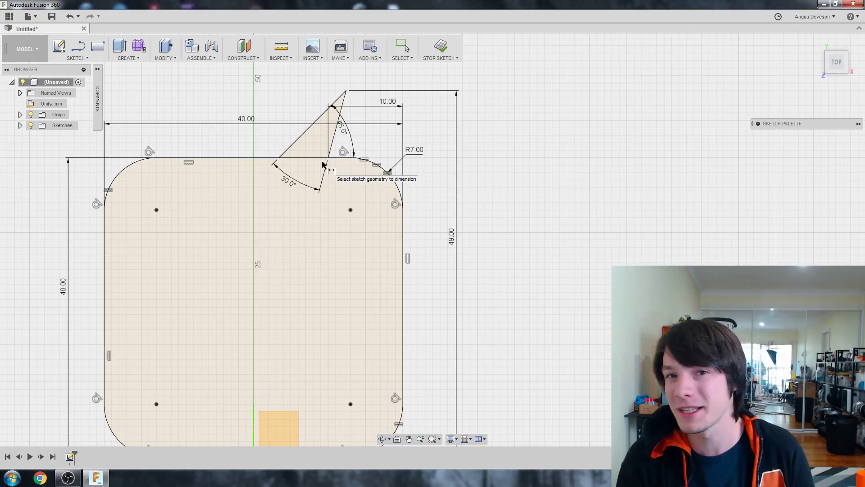
Undo the plate height back to 30 mm and delete the 49.00 apex dimension.
key("ctrl+z")
key("ctrl+z")
key("ctrl+z")
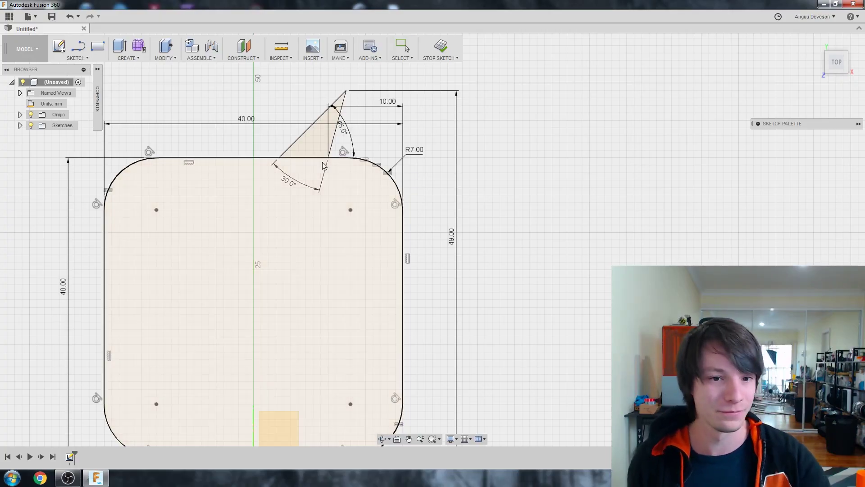
scroll(339, 237, "down", 1)
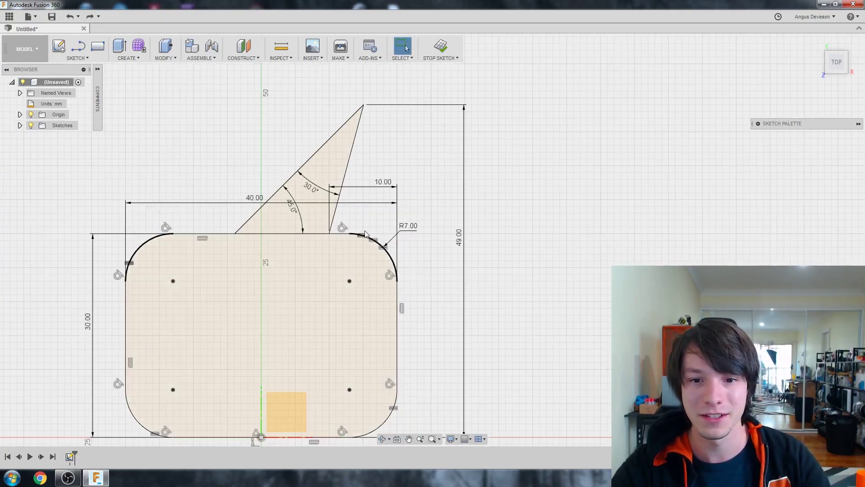
left_click(463, 243)
key("Delete")
scroll(327, 193, "up", 1)
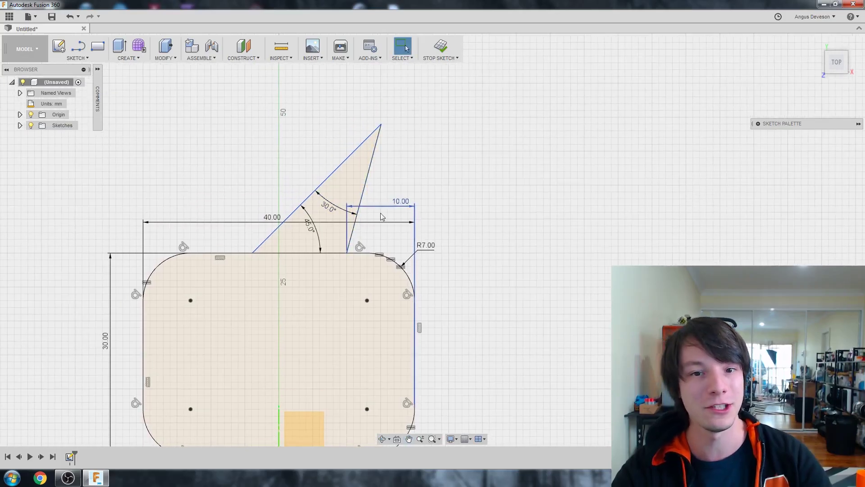
scroll(428, 174, "up", 1)
Dimension the apex 19.00 mm above the plate's top edge.
key("d")
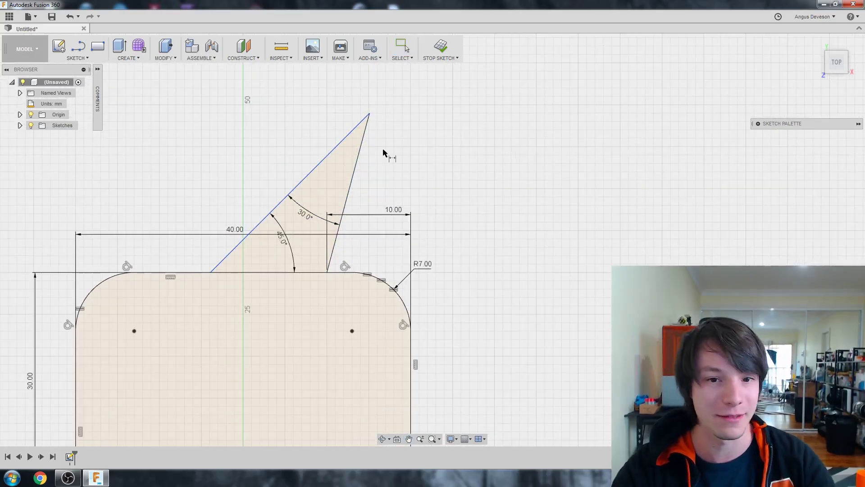
left_click(369, 114)
left_click(351, 272)
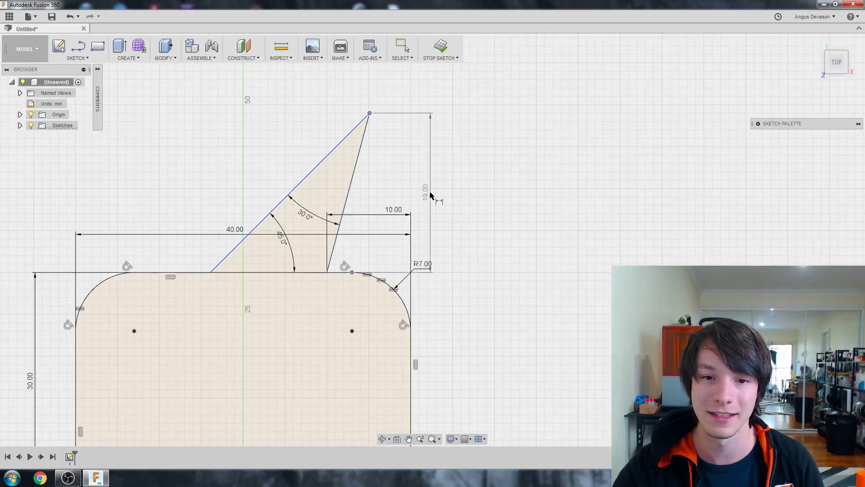
left_click(435, 193)
key("Return")
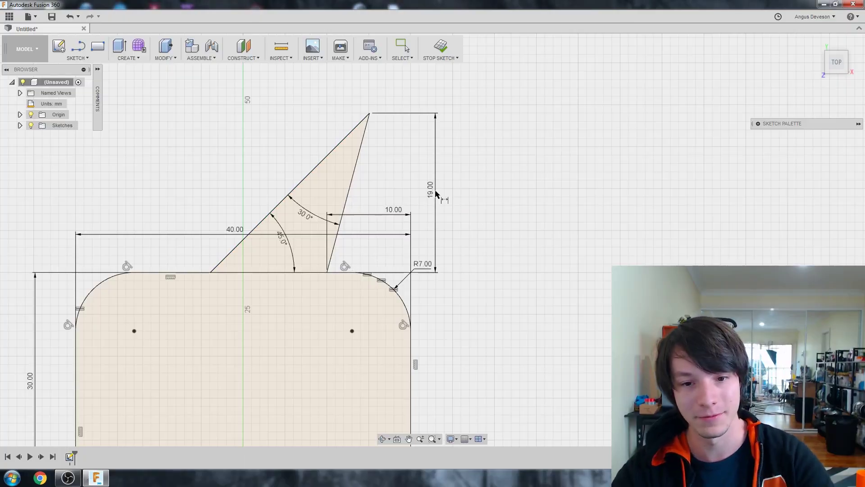
scroll(450, 202, "down", 2)
scroll(189, 307, "up", 1)
double_click(189, 324)
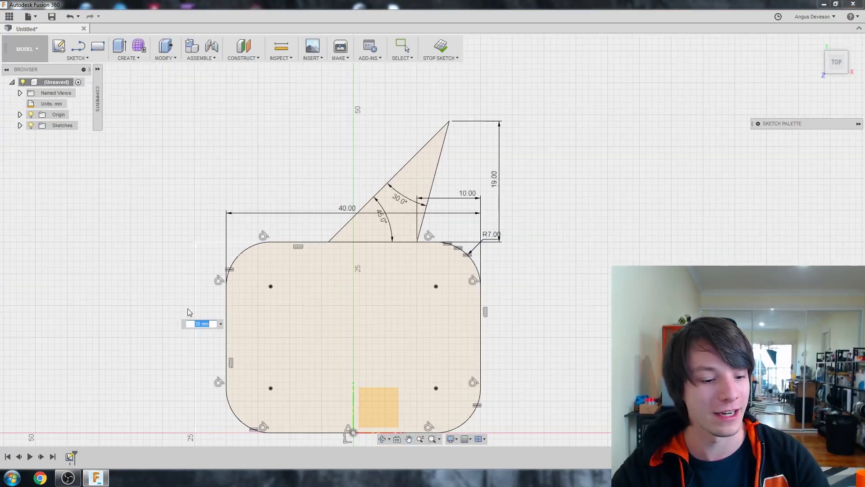
type("50")
key("Return")
middle_click_drag(384, 172, 344, 288)
scroll(434, 163, "down", 2)
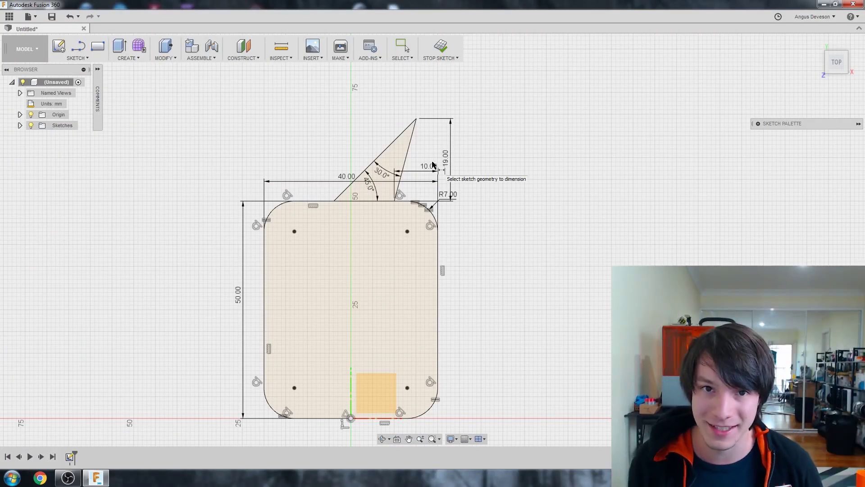
scroll(441, 254, "down", 1)
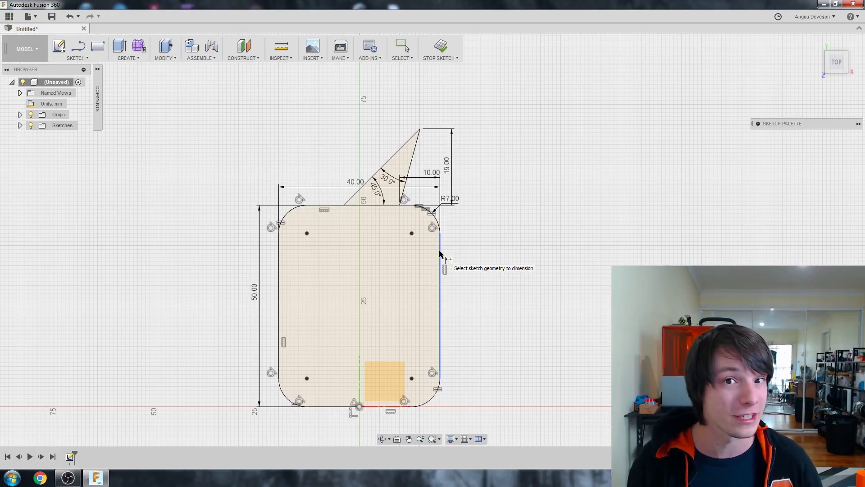
scroll(440, 254, "down", 1)
scroll(446, 276, "up", 2)
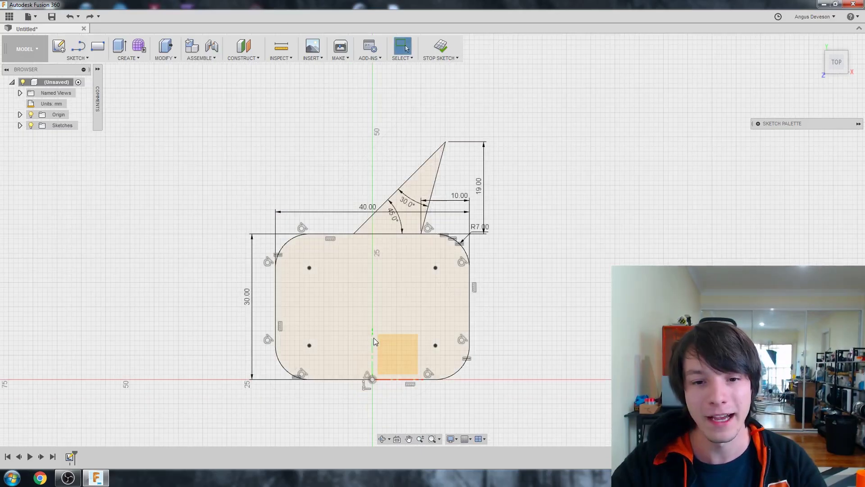
scroll(467, 269, "up", 1)
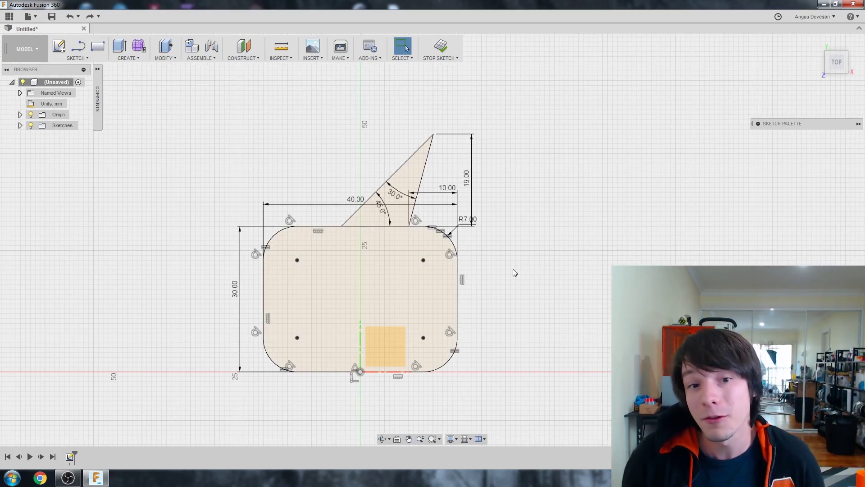
Draw three circles on the plate: a large left one, a lower one and a right one.
key("c")
scroll(496, 247, "up", 1)
left_click(297, 260)
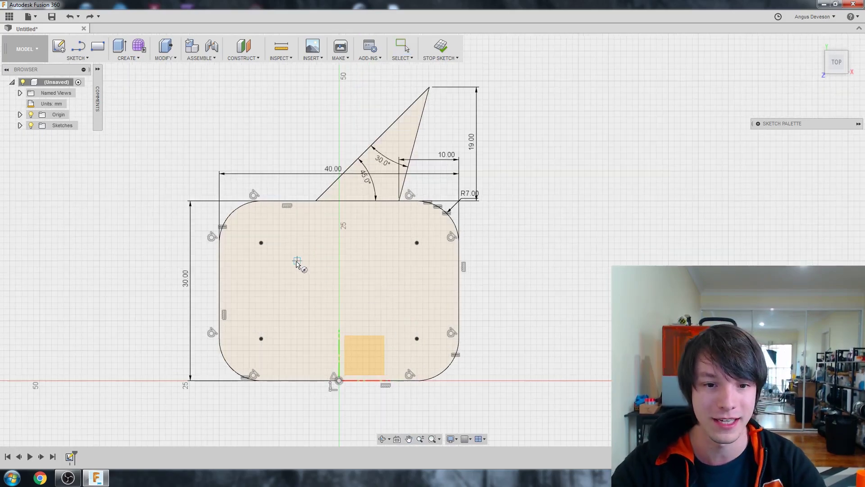
left_click(318, 264)
left_click(333, 290)
left_click(346, 292)
left_click(375, 255)
left_click(387, 255)
scroll(287, 282, "up", 1)
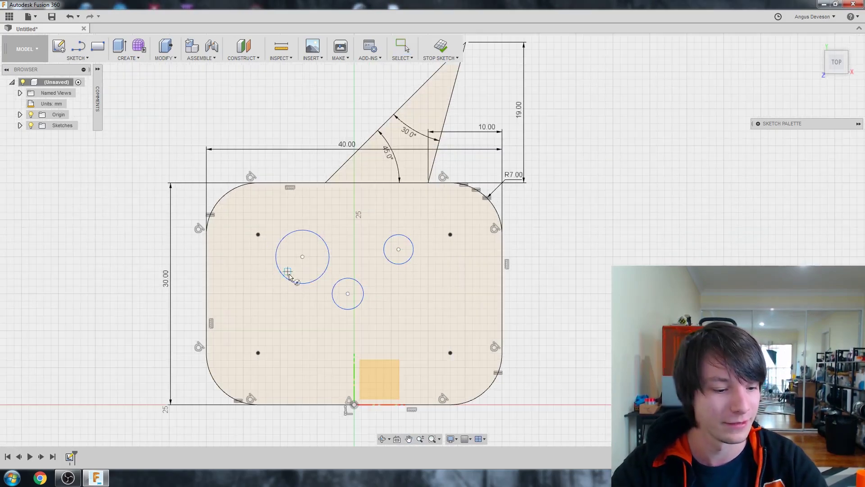
Dimension the circle diameters as 6, 4 and 2 mm.
key("d")
left_click(323, 243)
left_click(323, 218)
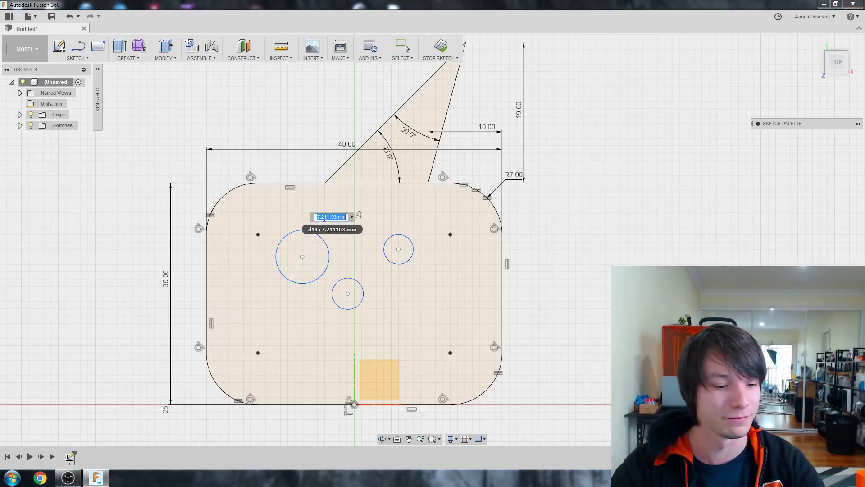
type("6")
key("Return")
left_click(351, 279)
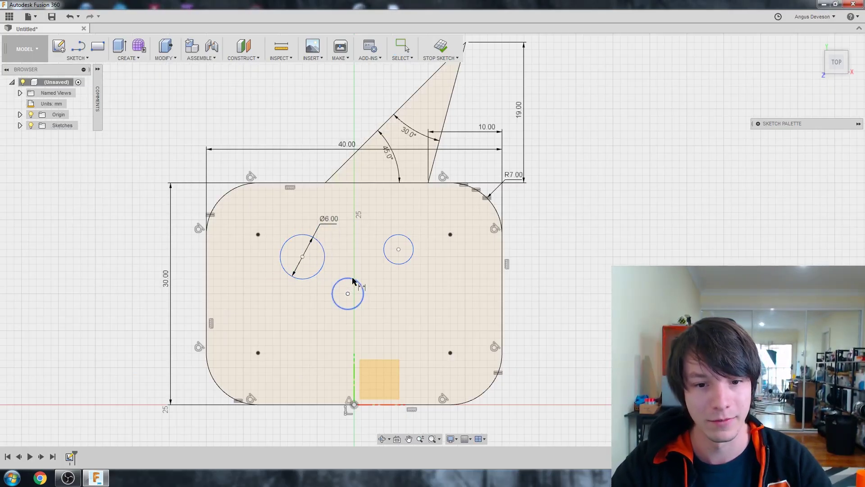
left_click(363, 255)
type("4.226379")
key("Return")
left_click(406, 262)
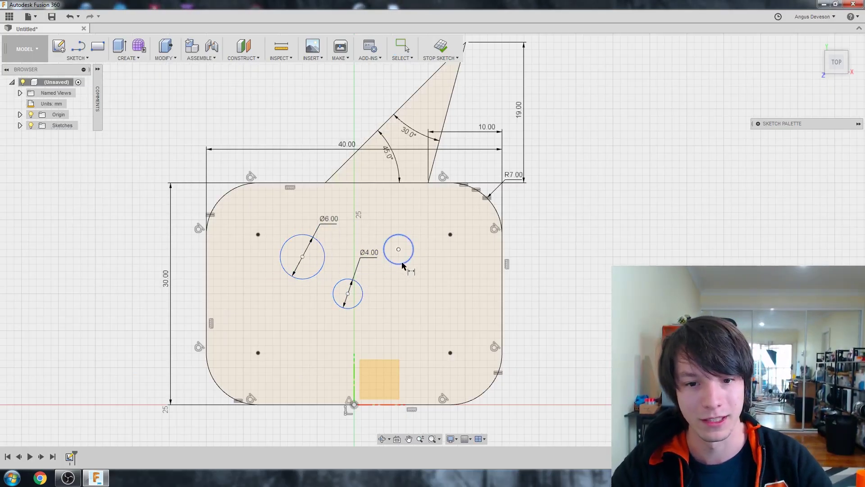
left_click(406, 286)
type("2")
key("Return")
Move the Ø4 circle down so its centre snaps onto the vertical axis.
scroll(388, 291, "down", 2)
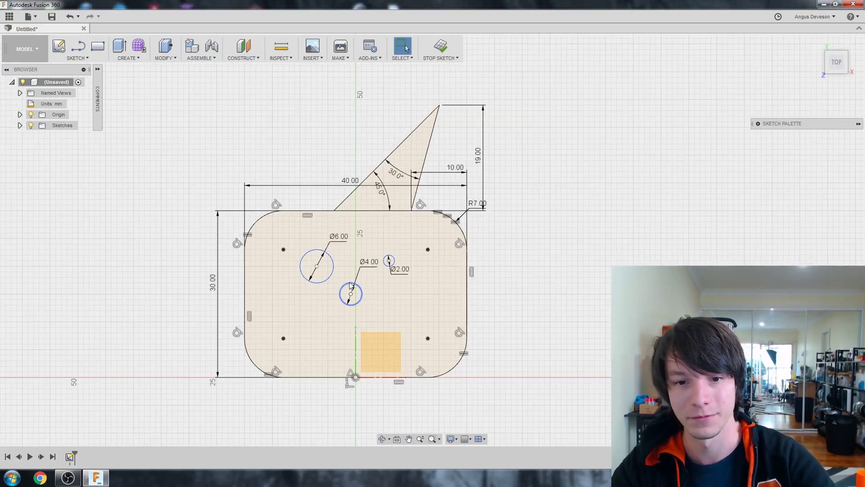
middle_click_drag(358, 289, 409, 283)
scroll(409, 282, "up", 2)
key("Escape")
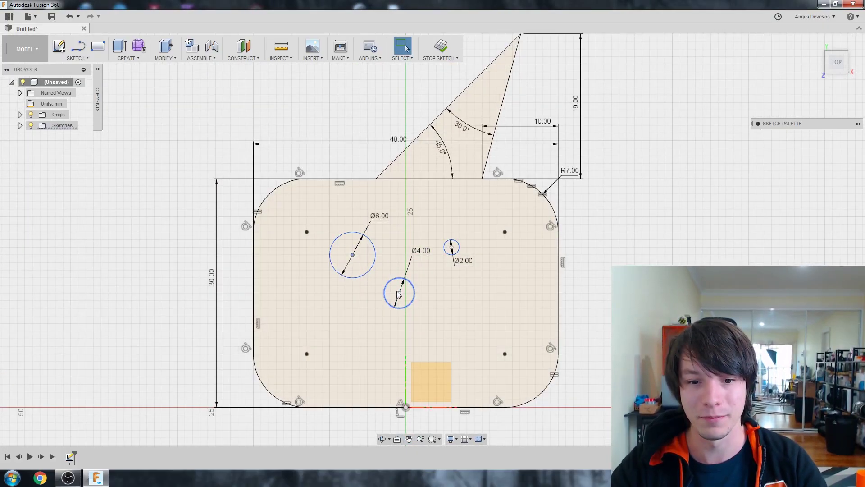
mouse_move(399, 293)
left_mouse_down()
mouse_move(382, 299)
mouse_move(404, 309)
mouse_move(390, 315)
mouse_move(405, 316)
left_mouse_up()
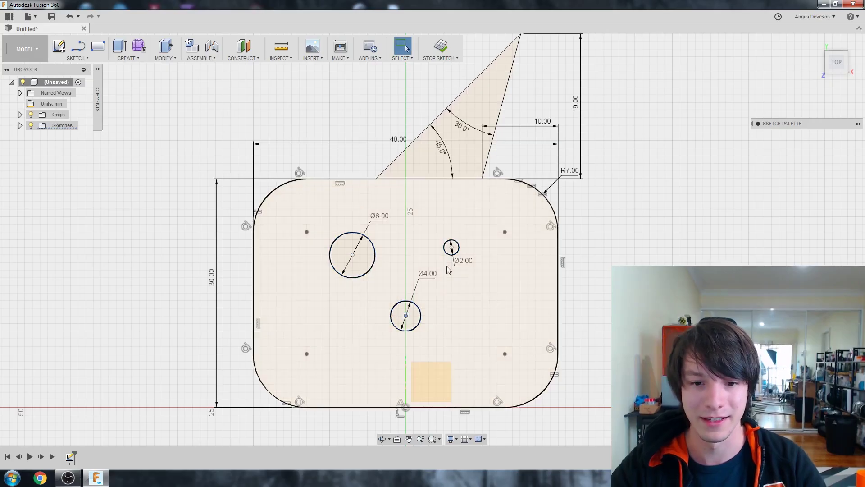
left_click_drag(450, 247, 456, 243)
Locate the Ø6 hole centre 13.00 from the plate's left edge and 10.00 from its top edge.
left_click(541, 289)
left_click(581, 290)
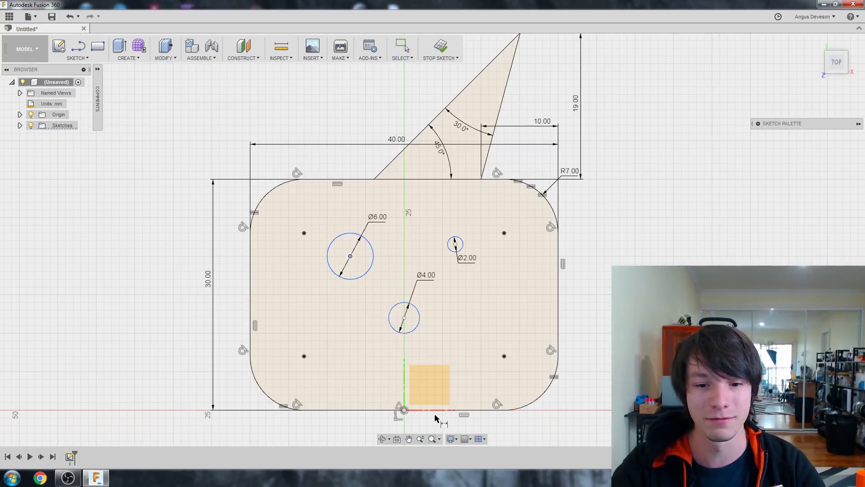
left_click(251, 290)
left_click(350, 256)
left_click(293, 277)
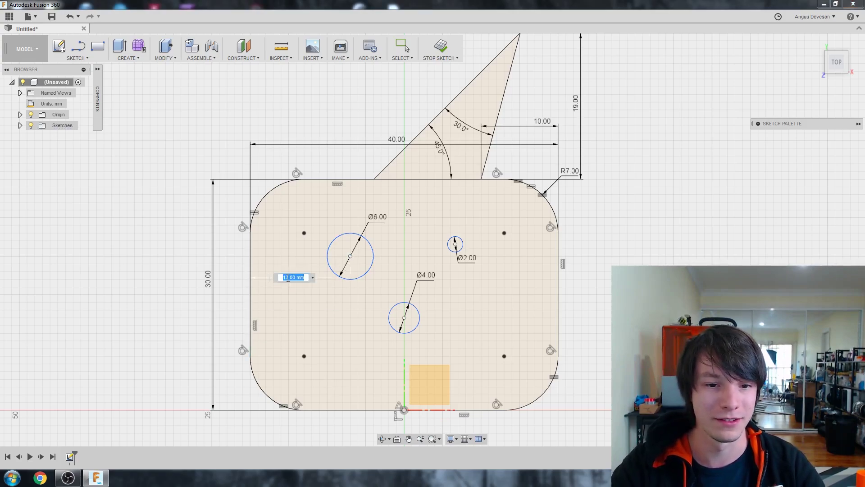
key("Return")
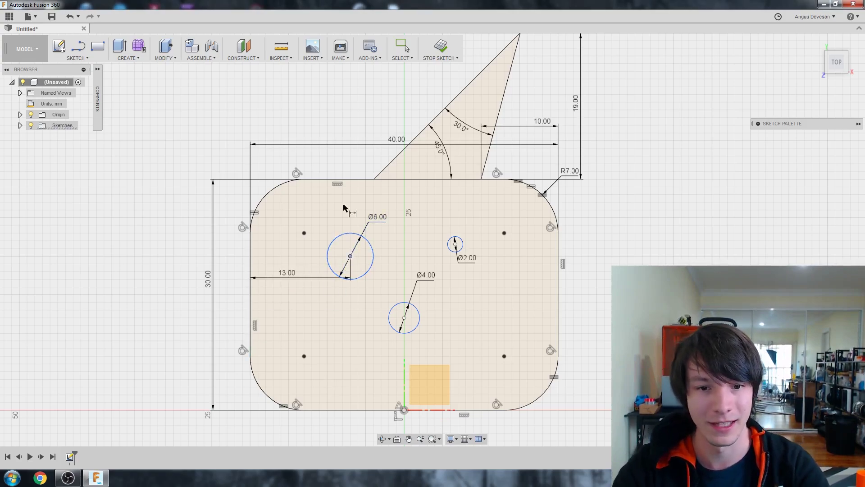
left_click(343, 183)
left_click(350, 256)
left_click(279, 243)
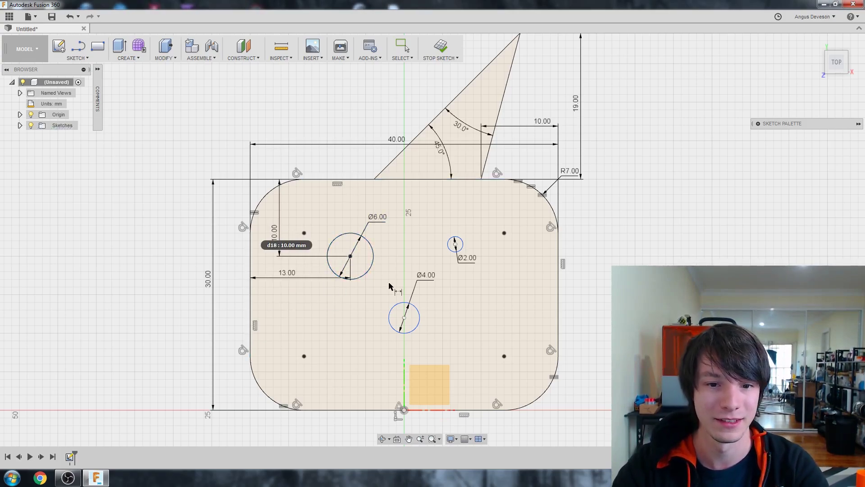
Space the Ø4 centre 7.00 horizontally from Ø6 and 12 aligned from Ø2.
left_click(404, 319)
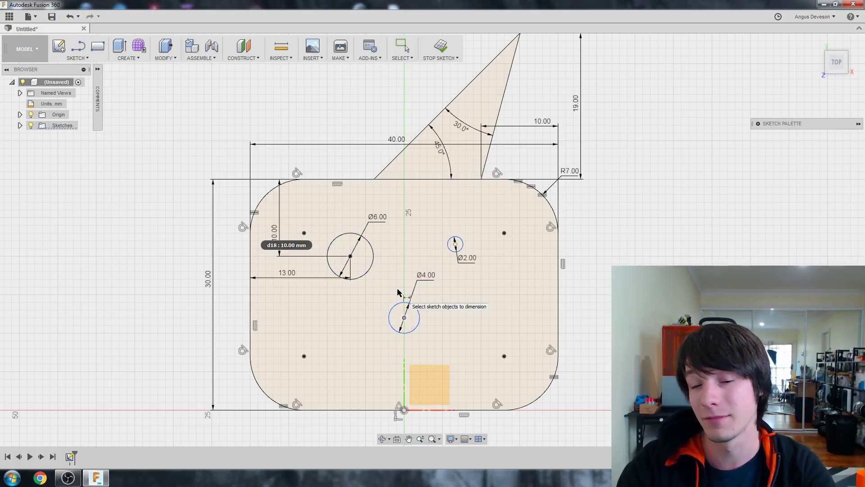
left_click(351, 256)
left_click(366, 319)
key("Return")
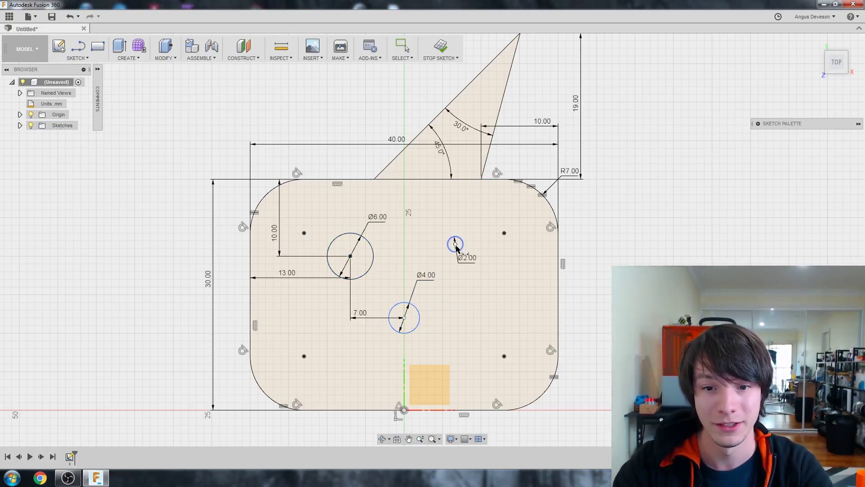
left_click(405, 318)
left_click(455, 243)
left_click(490, 311)
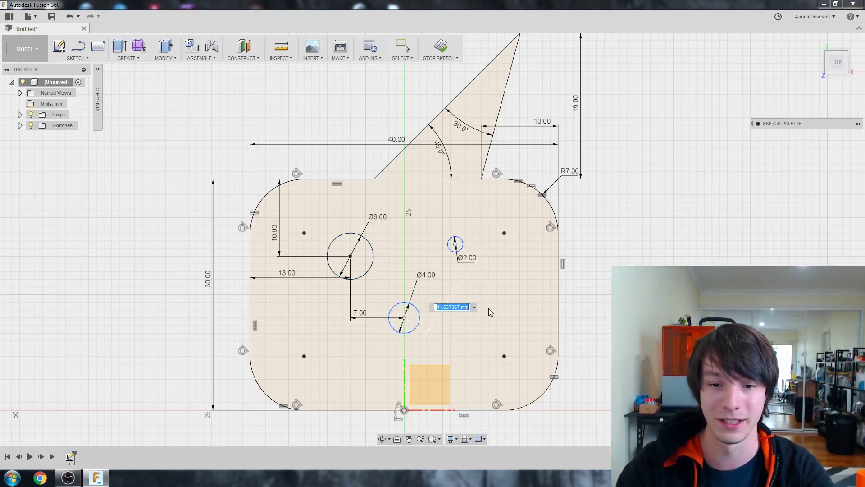
type("12")
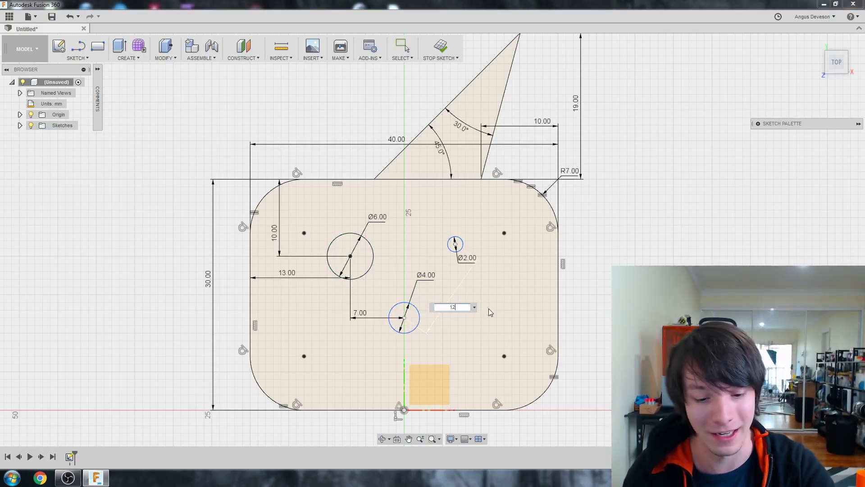
key("Return")
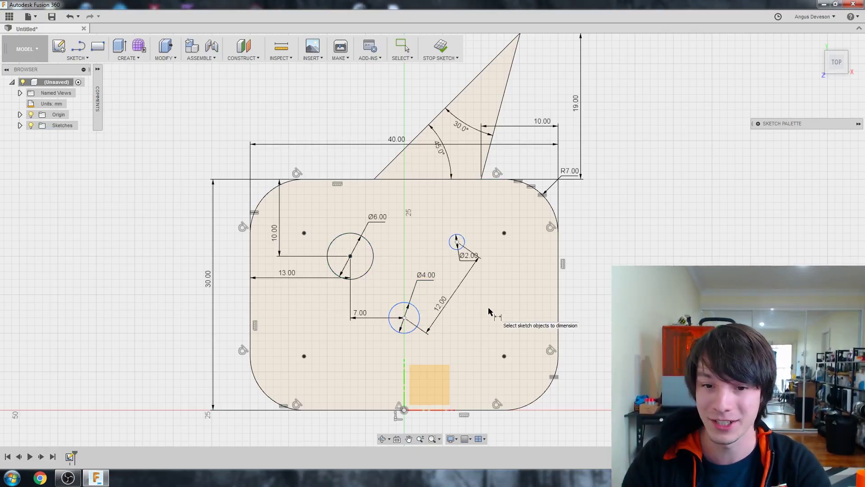
Place the Ø2 hole 13 from the right edge and drag-test the holes' constraints.
scroll(489, 311, "down", 2)
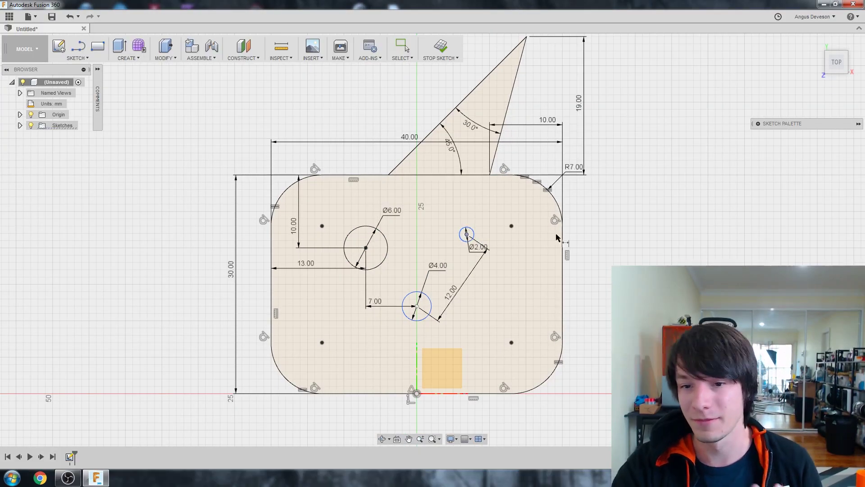
left_click(557, 237)
left_click(516, 240)
type("13")
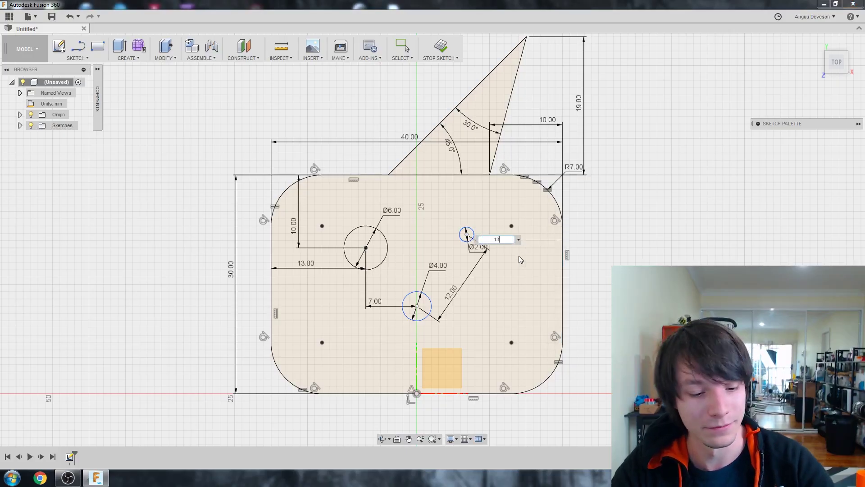
key("Return")
scroll(469, 238, "up", 2)
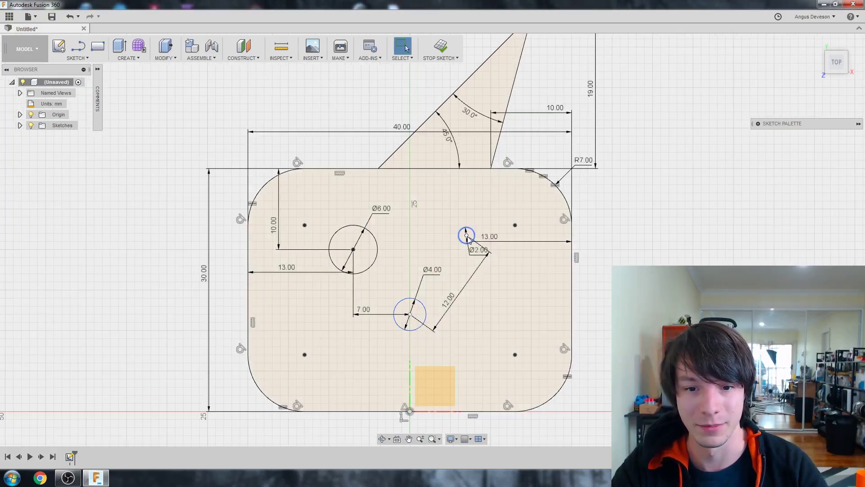
mouse_move(466, 235)
left_mouse_down()
mouse_move(466, 329)
mouse_move(436, 355)
left_mouse_up()
key("ctrl+z")
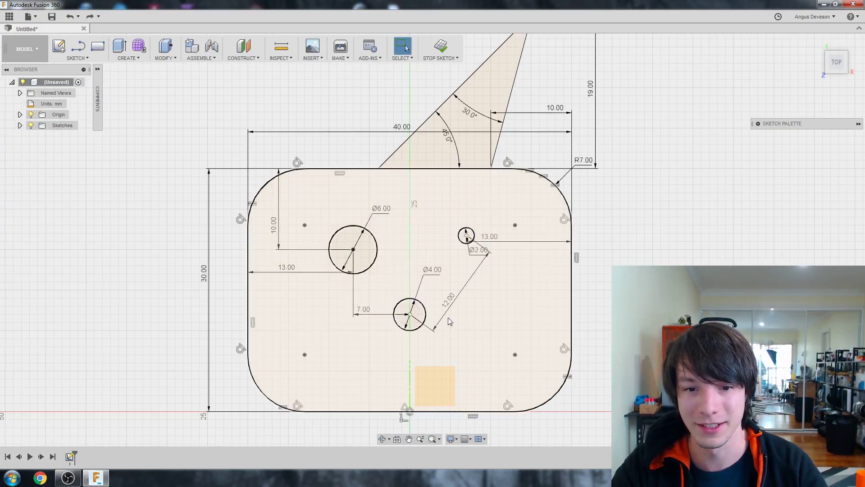
Dimension the Ø4 hole centre 12 vertically above the origin.
key("d")
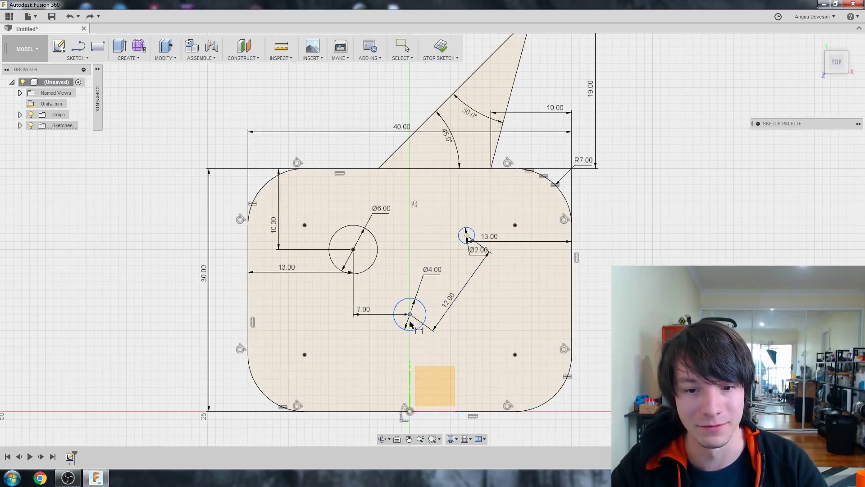
left_click(410, 314)
left_click(410, 410)
left_click(378, 378)
type("12")
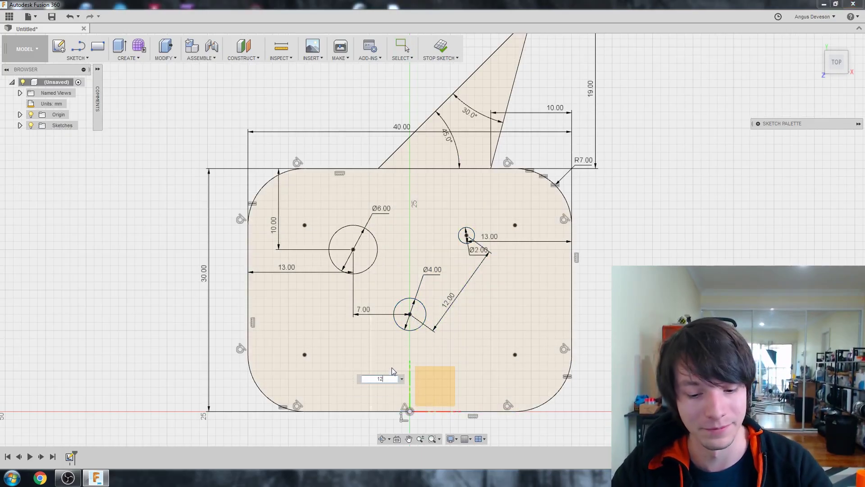
key("Return")
scroll(504, 334, "down", 1)
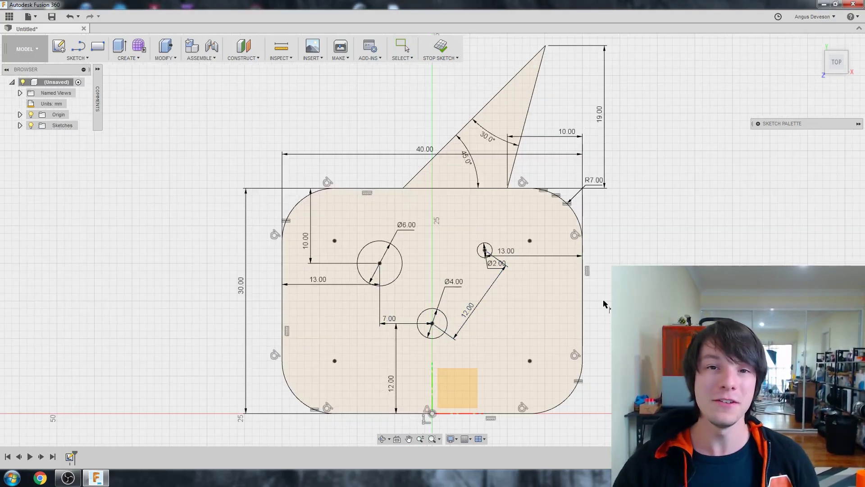
scroll(478, 274, "up", 3)
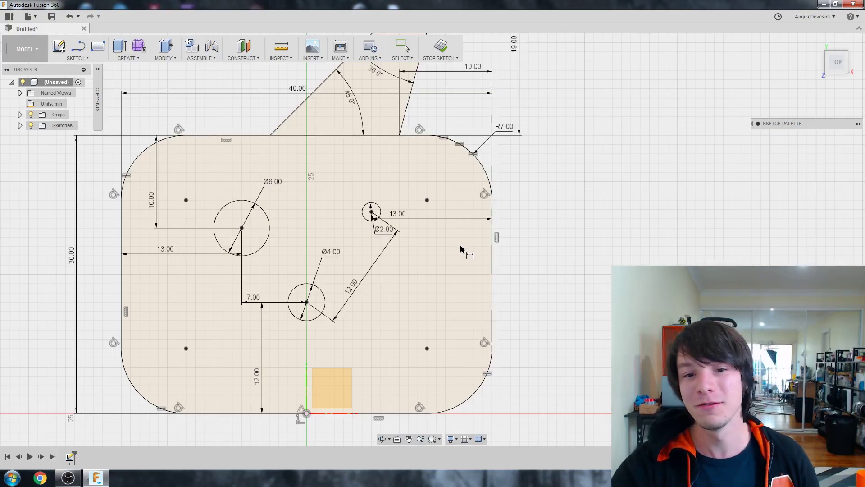
scroll(333, 167, "down", 5)
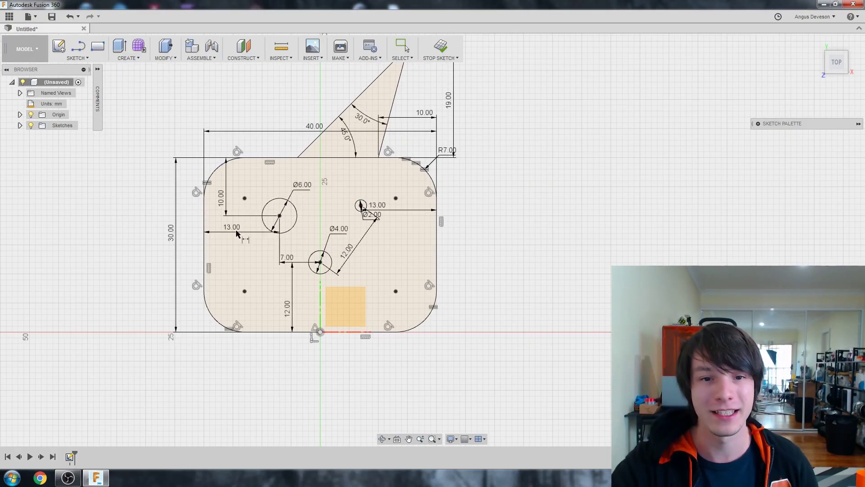
scroll(243, 212, "up", 1)
key("Escape")
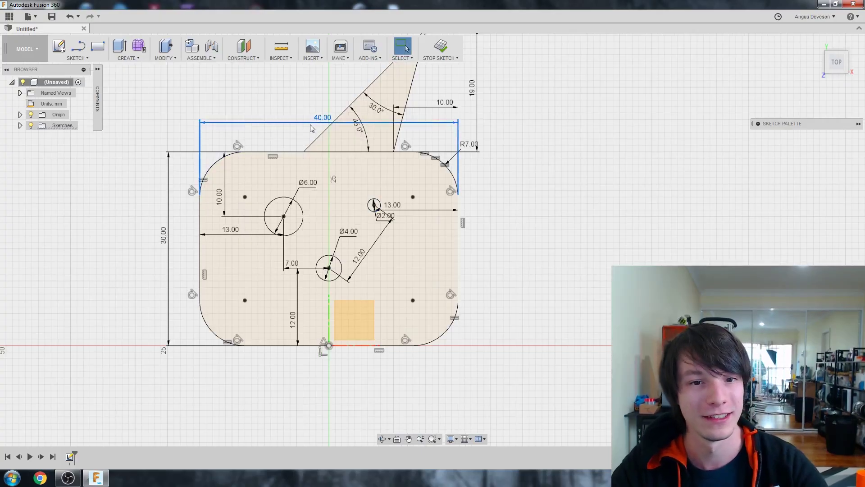
double_click(293, 122)
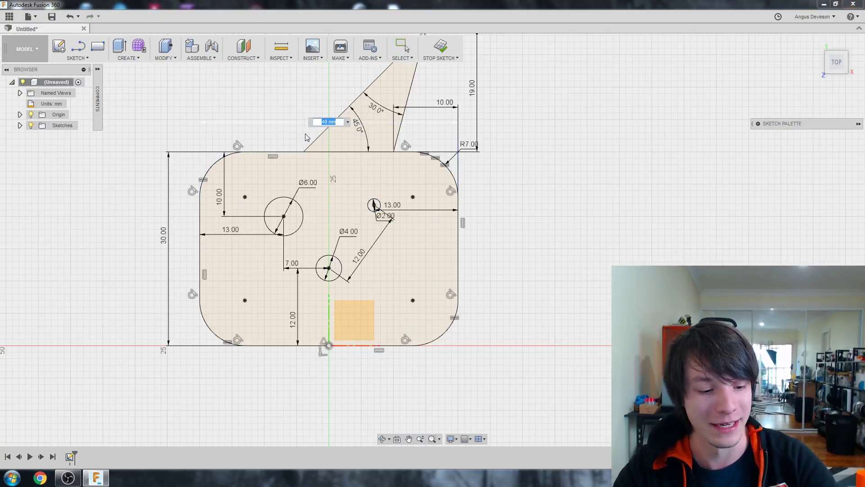
type("35")
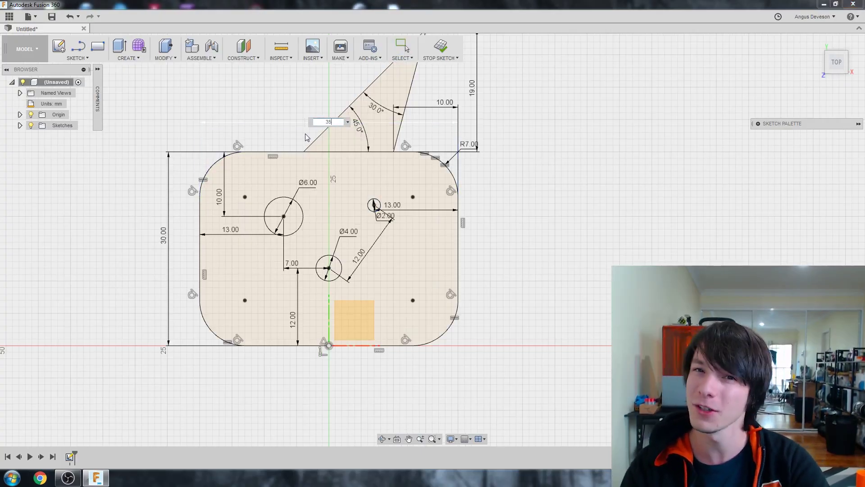
key("Return")
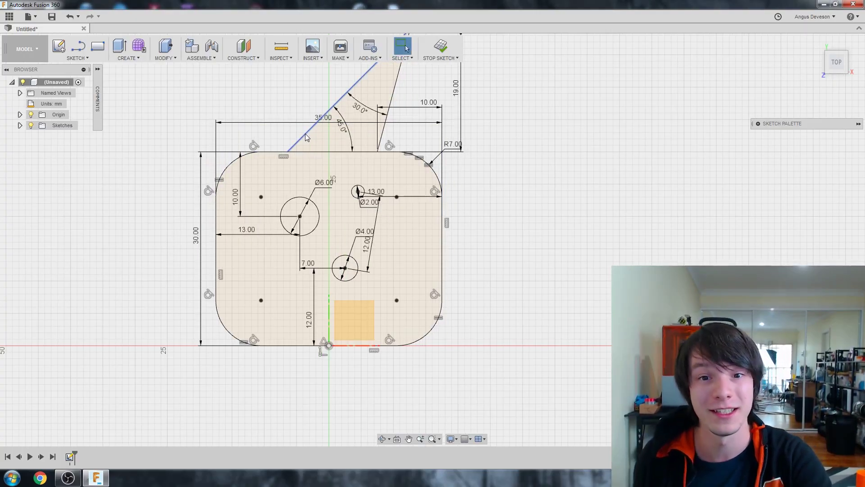
scroll(302, 155, "up", 2)
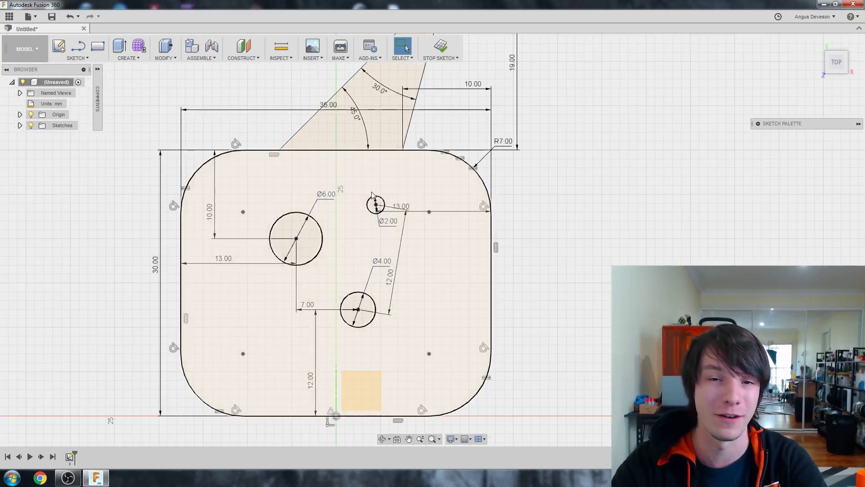
scroll(358, 247, "down", 1)
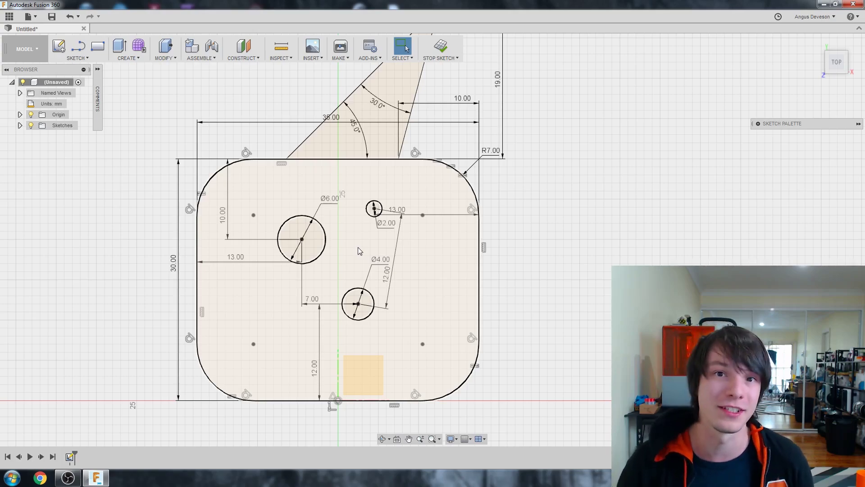
Undo the 40.00 width change and hole location dimensions, restoring the Ø2.00 diameter.
key("ctrl+z")
key("ctrl+z")
key("ctrl+z")
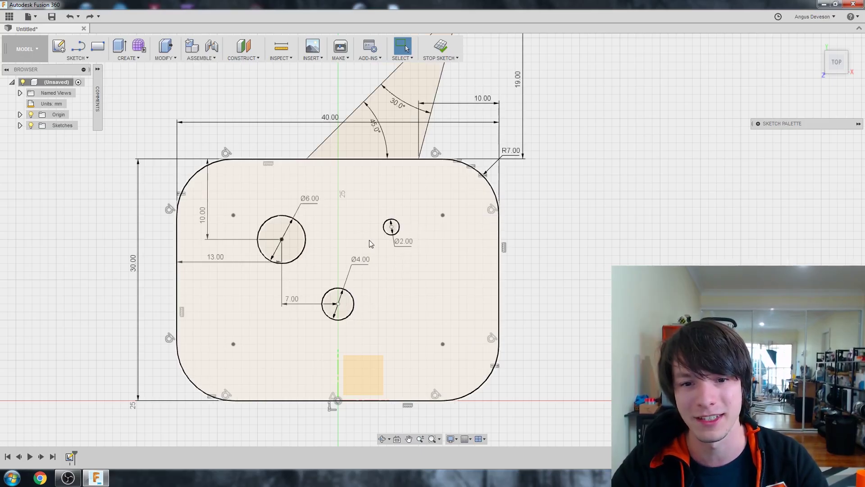
key("ctrl+z")
key("ctrl+z")
key("ctrl+z")
key("ctrl+z")
key("ctrl+z")
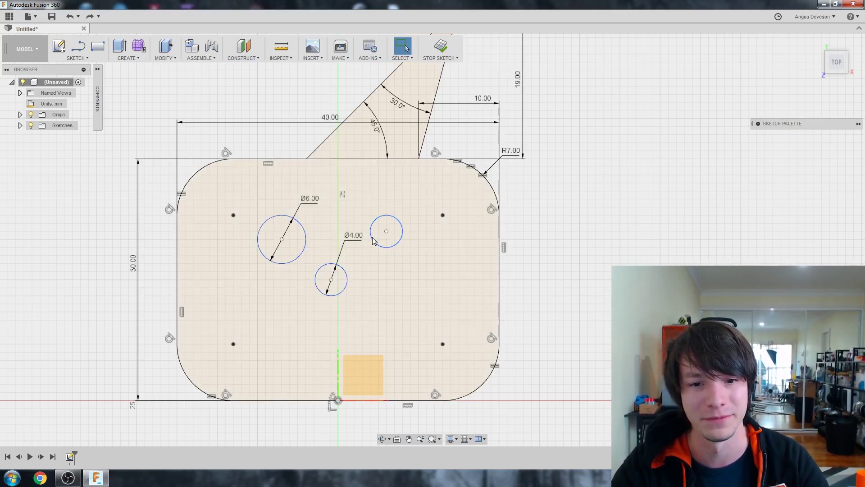
scroll(373, 241, "up", 2)
key("ctrl+y")
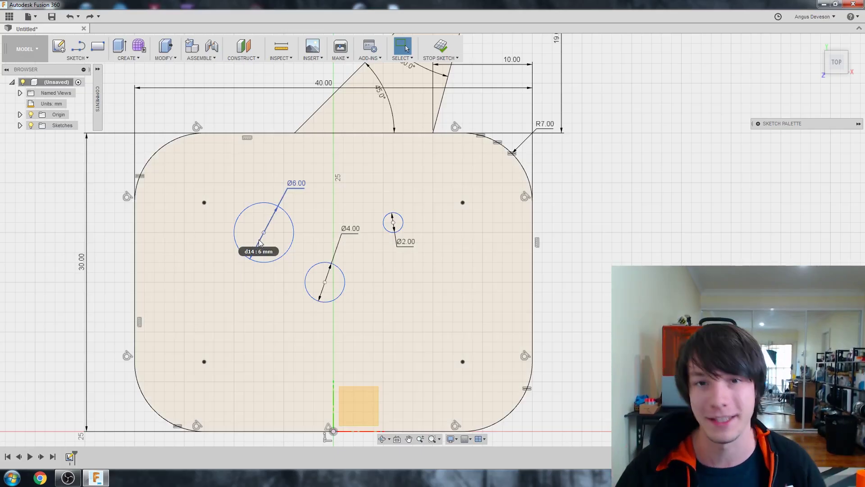
Start a 5.00 vertical spacing dimension between the Ø6 and Ø4 hole centres.
key("d")
left_click(264, 232)
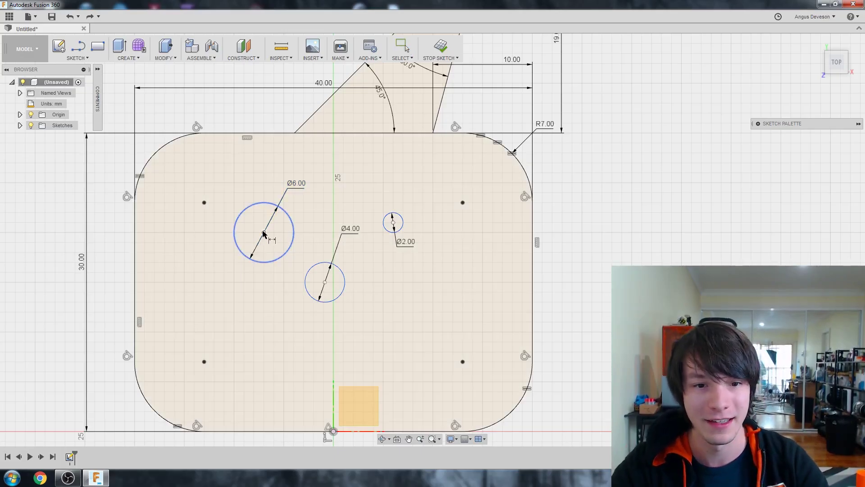
left_click(325, 282)
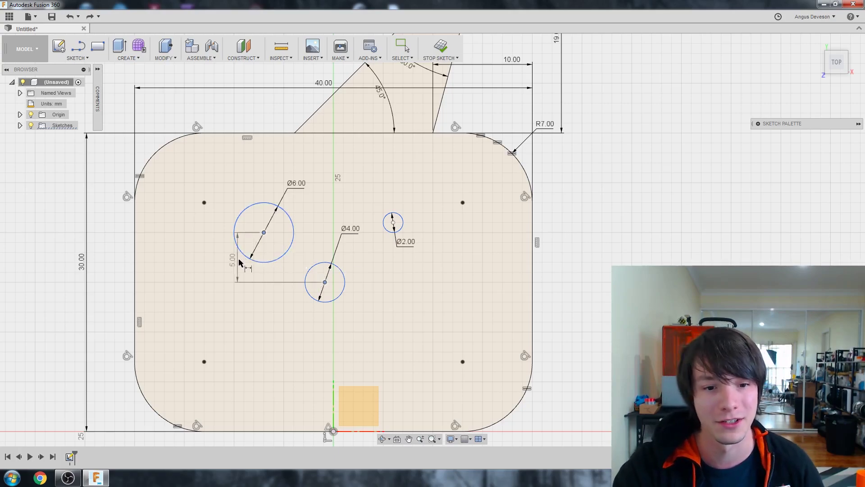
Space the Ø6 hole 5.00 vertically and 6.00 horizontally from the Ø4 hole centre.
left_click(223, 270)
key("Return")
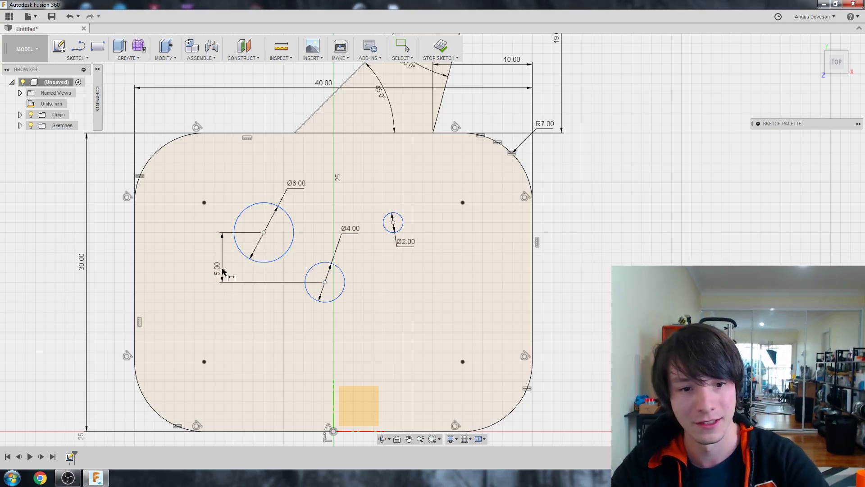
left_click(324, 282)
left_click(264, 233)
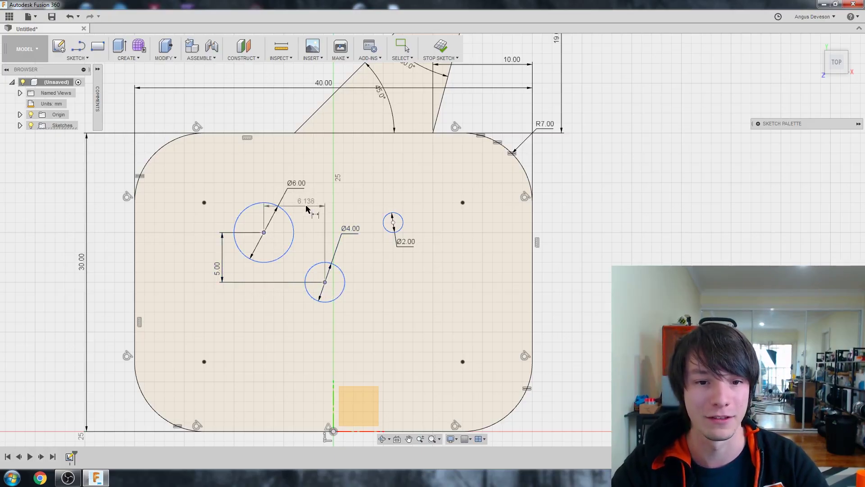
left_click(306, 207)
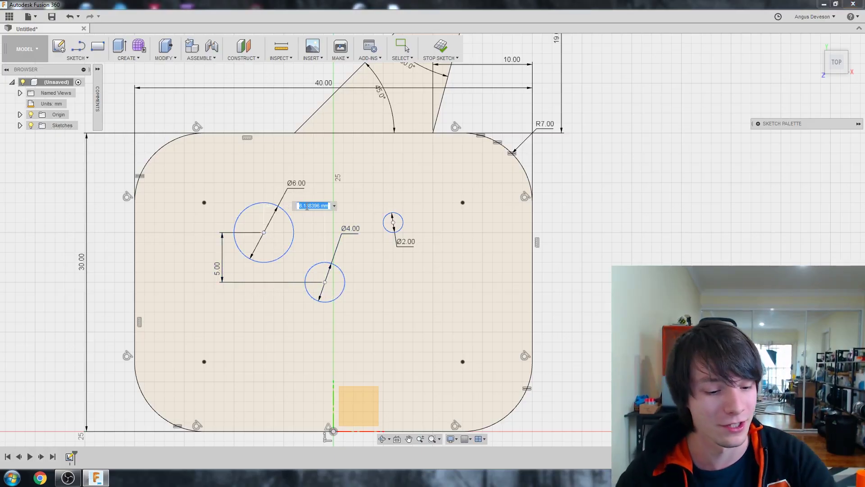
type("6")
key("Return")
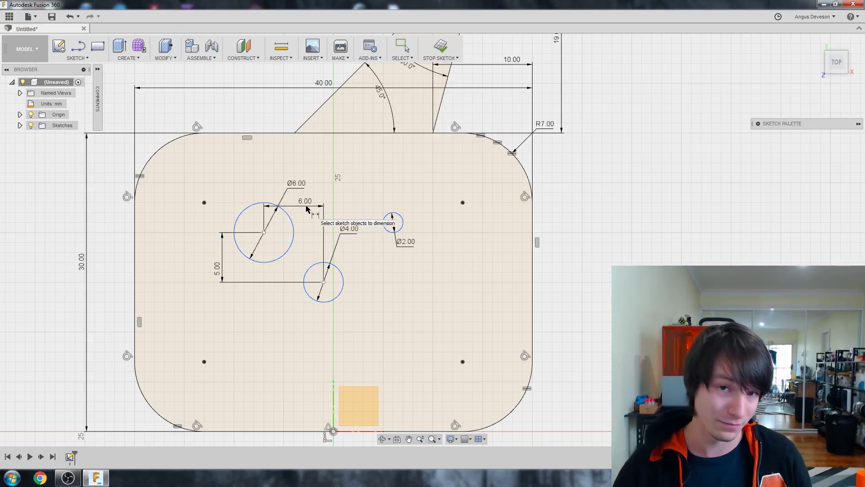
Dimension the Ø2 centre 7 mm horizontally and 6 mm vertically from the Ø4 centre.
scroll(406, 260, "up", 1)
left_click(392, 222)
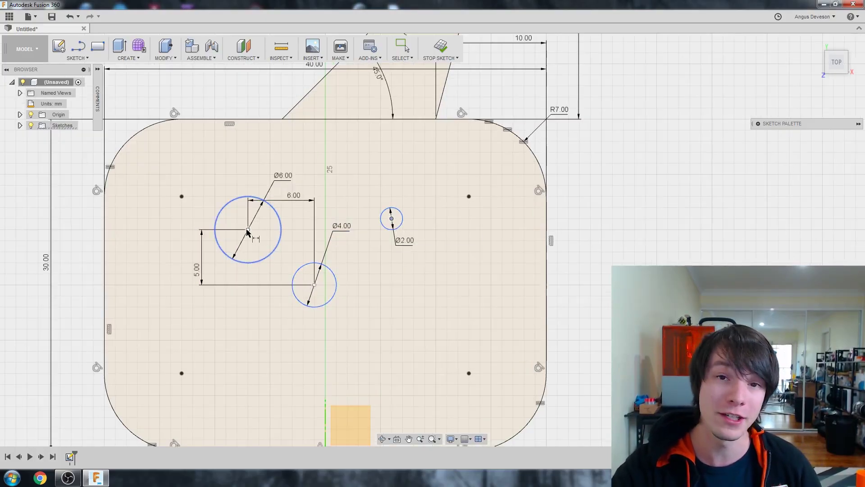
left_click(314, 284)
left_click(391, 219)
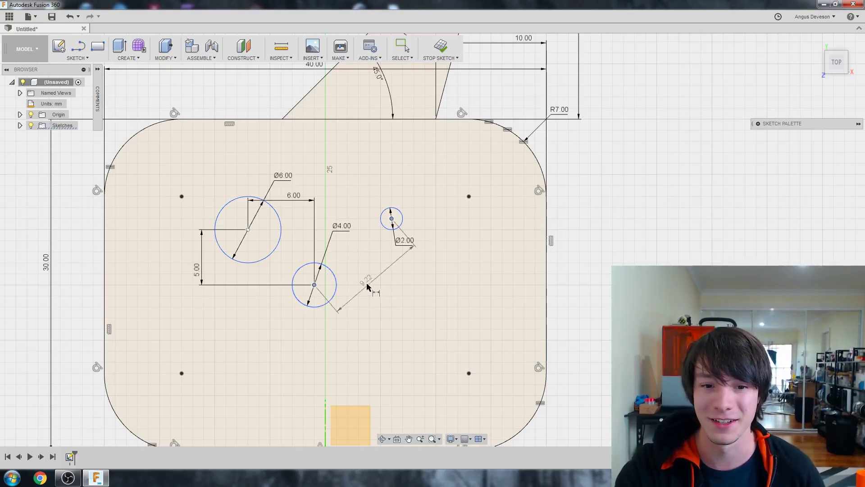
left_click(381, 289)
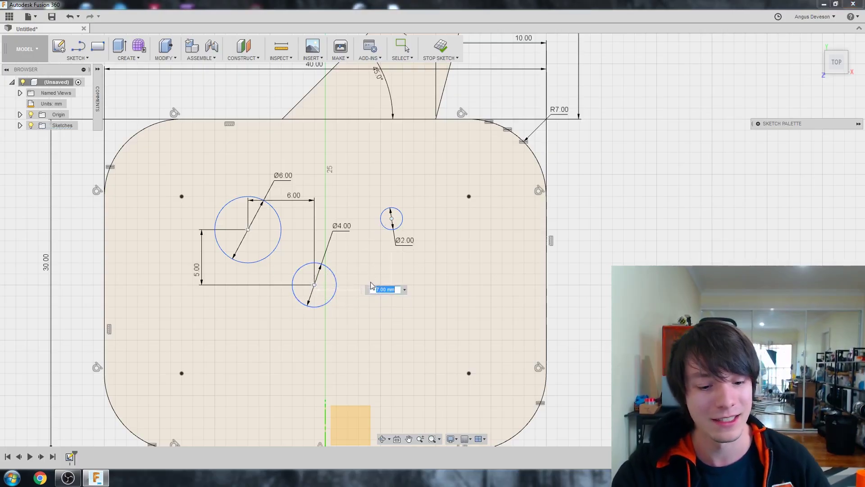
type("7")
key("Return")
left_click(314, 285)
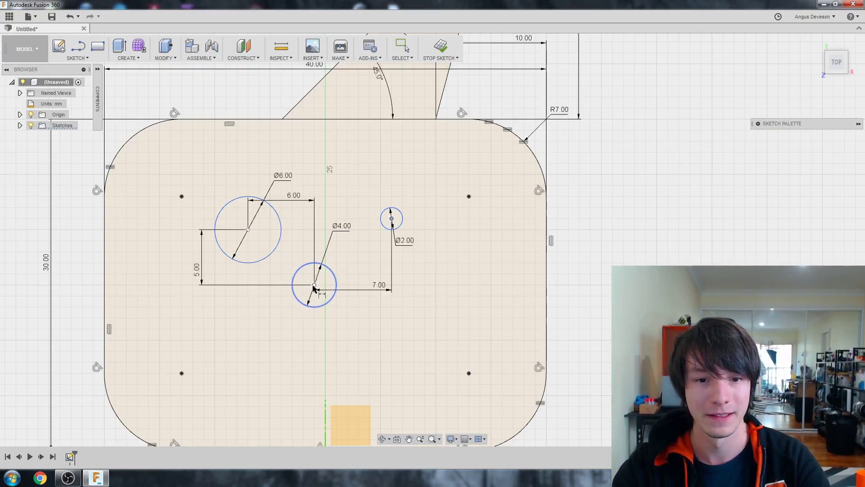
left_click(392, 219)
left_click(434, 237)
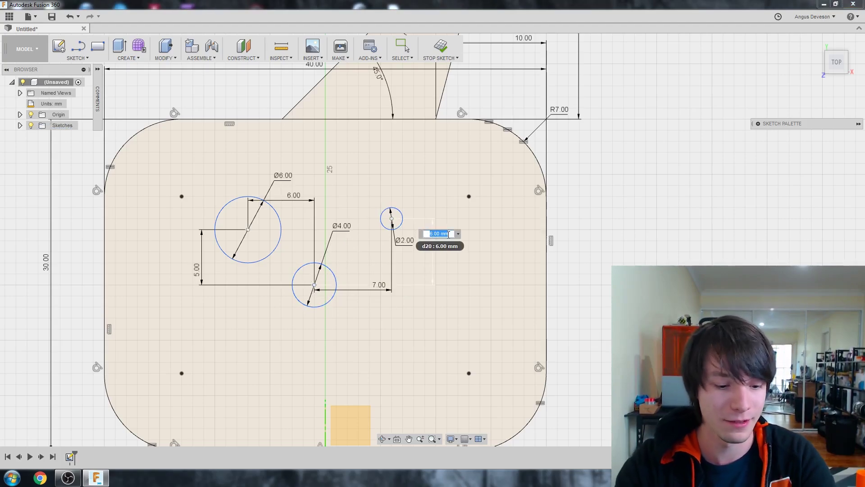
key("Return")
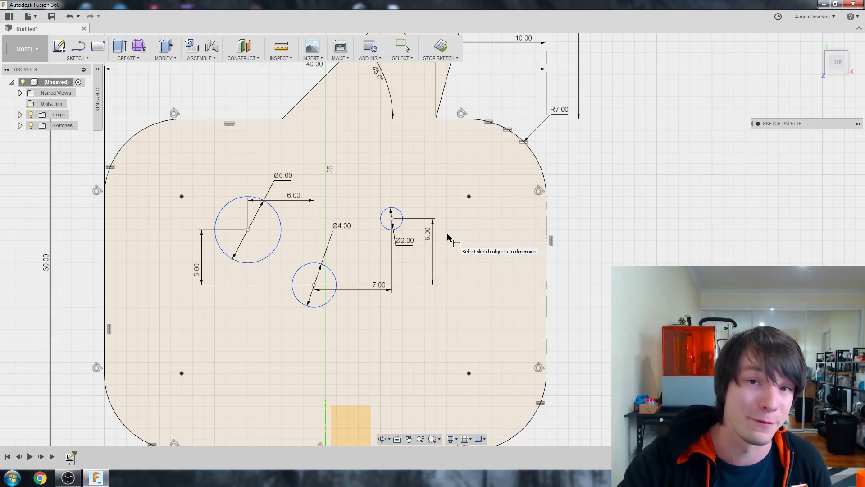
Drag the Ø6 centre to move the linked three-hole group higher on the plate.
scroll(286, 193, "down", 3)
key("Escape")
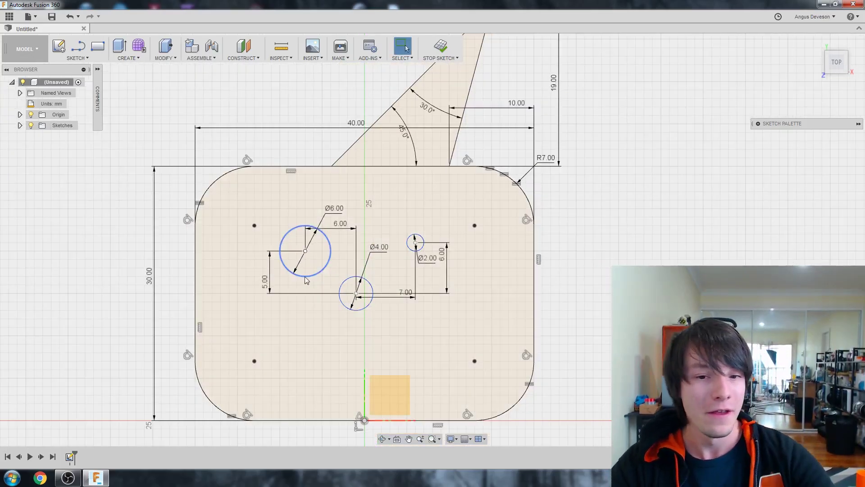
scroll(308, 349, "up", 1)
mouse_move(305, 239)
left_mouse_down()
mouse_move(329, 289)
mouse_move(367, 203)
mouse_move(285, 251)
mouse_move(305, 199)
mouse_move(275, 247)
mouse_move(315, 255)
mouse_move(296, 293)
mouse_move(273, 269)
mouse_move(386, 221)
mouse_move(320, 185)
mouse_move(337, 226)
left_mouse_up()
scroll(233, 268, "down", 2)
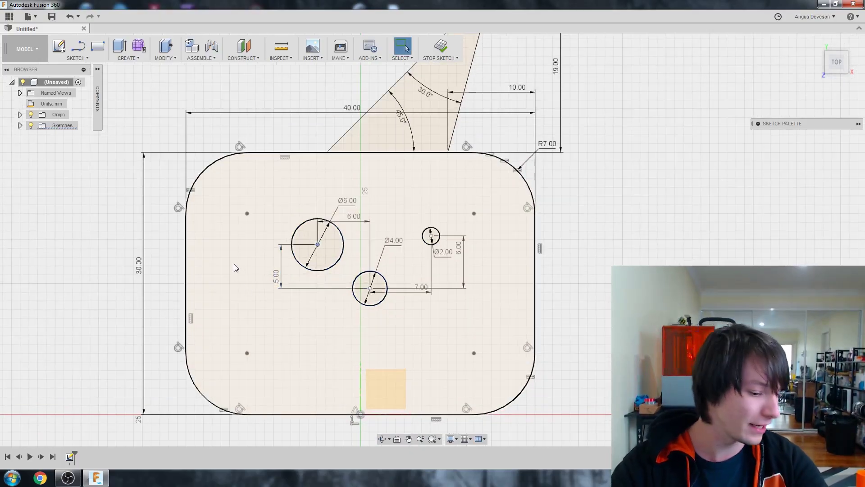
key("d")
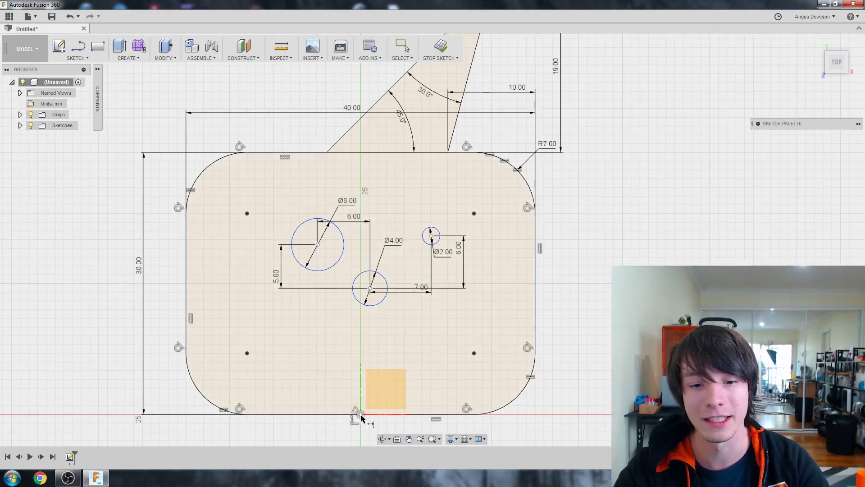
Fix the Ø6 hole centre 19 mm above the plate's bottom edge.
left_click(312, 267)
left_click(267, 316)
type("1")
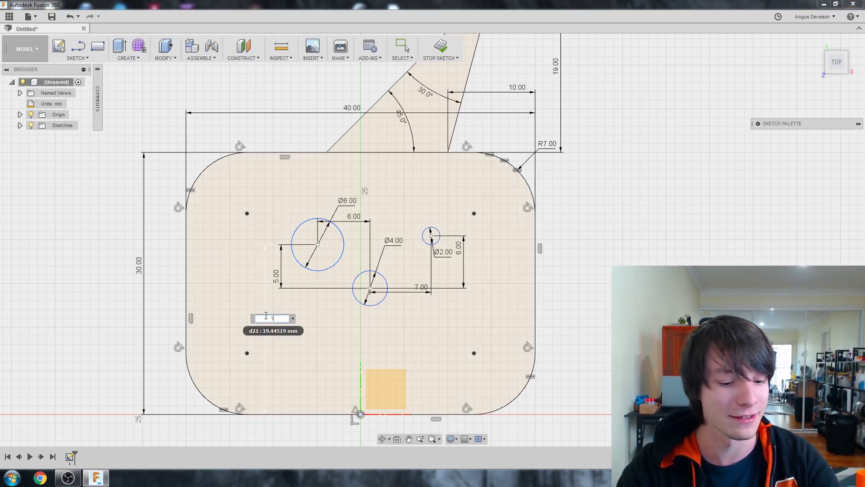
type("9")
key("Return")
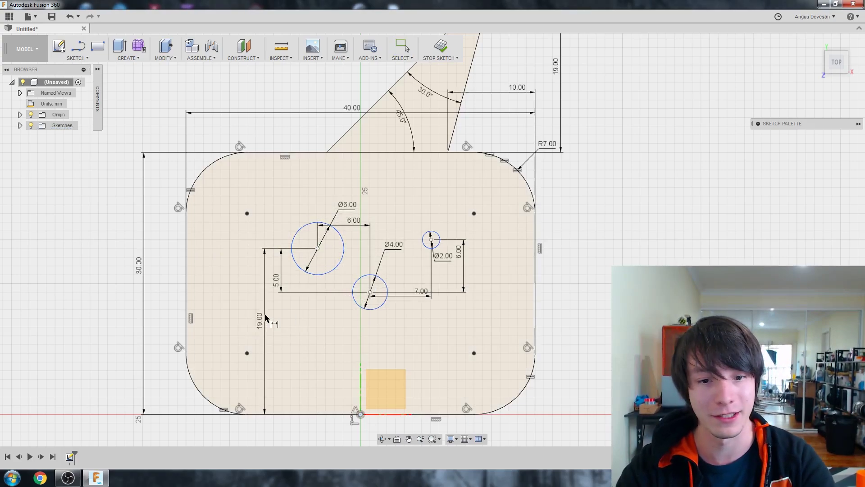
Locate the Ø6 hole centre 5 mm horizontally from the sketch origin.
left_click(318, 249)
left_click(360, 413)
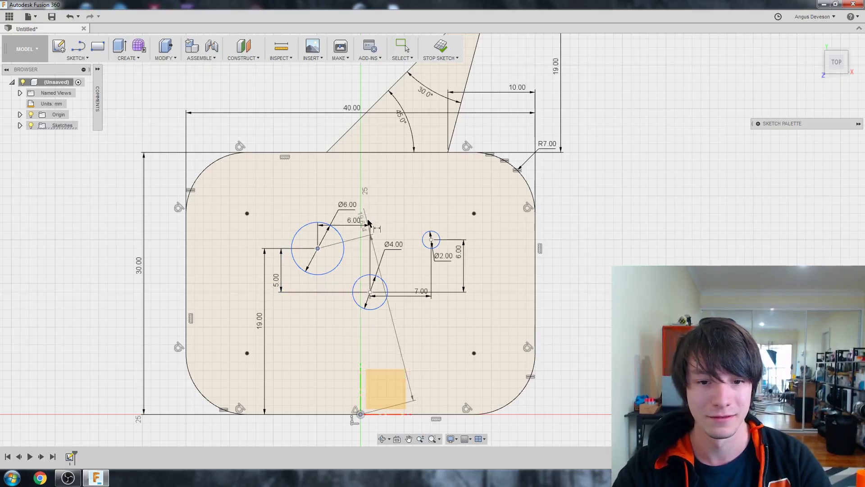
left_click(350, 182)
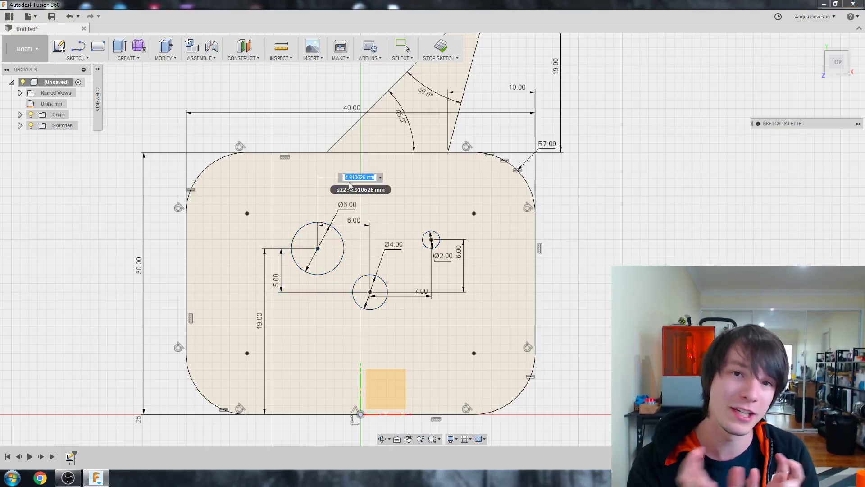
type("5")
key("Return")
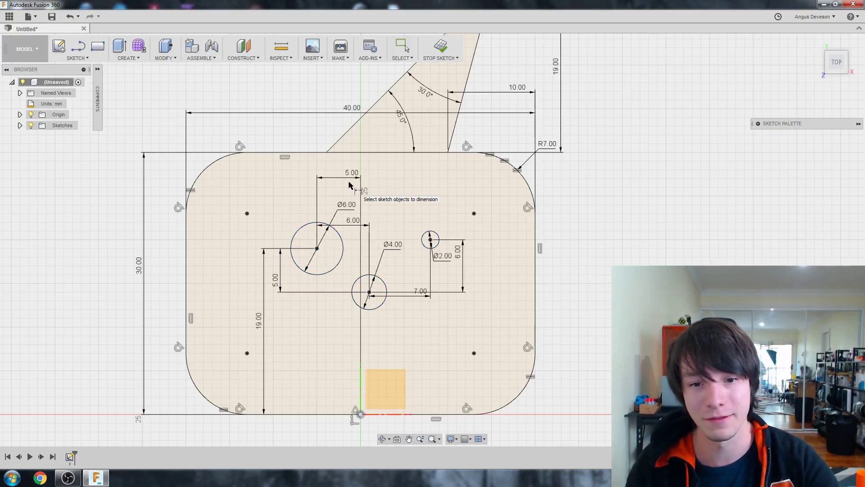
key("Escape")
scroll(300, 149, "down", 2)
Change the plate width from 40 to 30, then to 100, and check the holes follow.
double_click(338, 116)
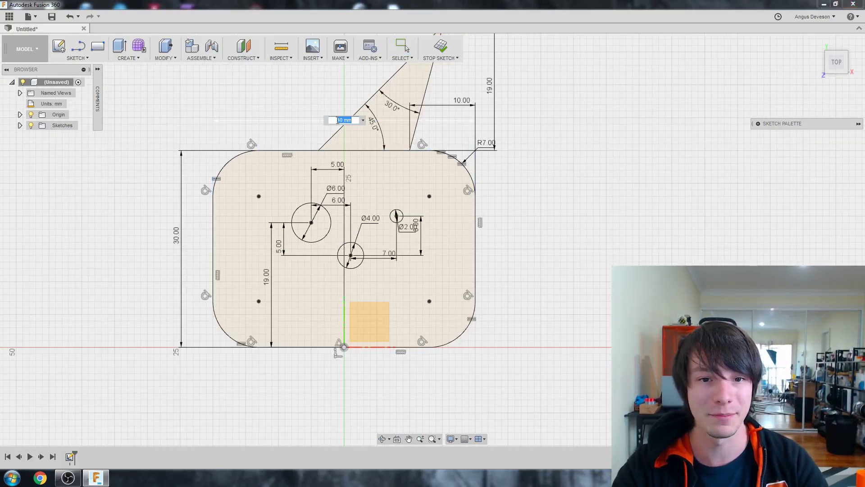
key("Return")
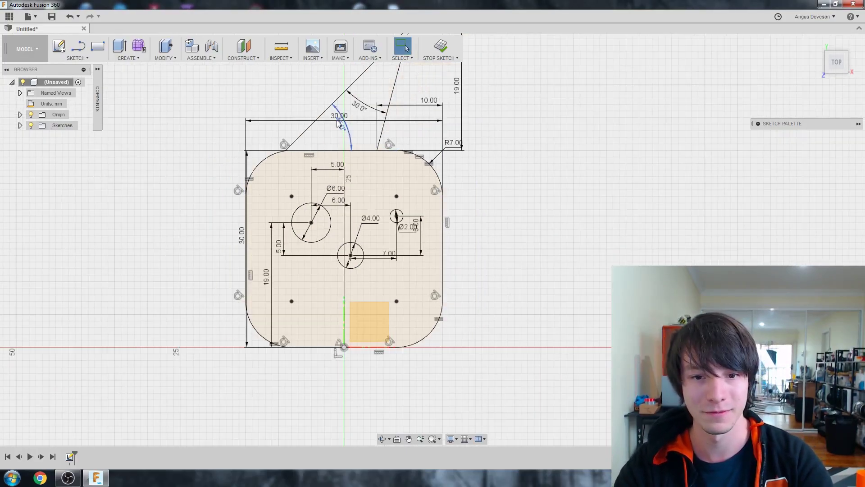
double_click(339, 118)
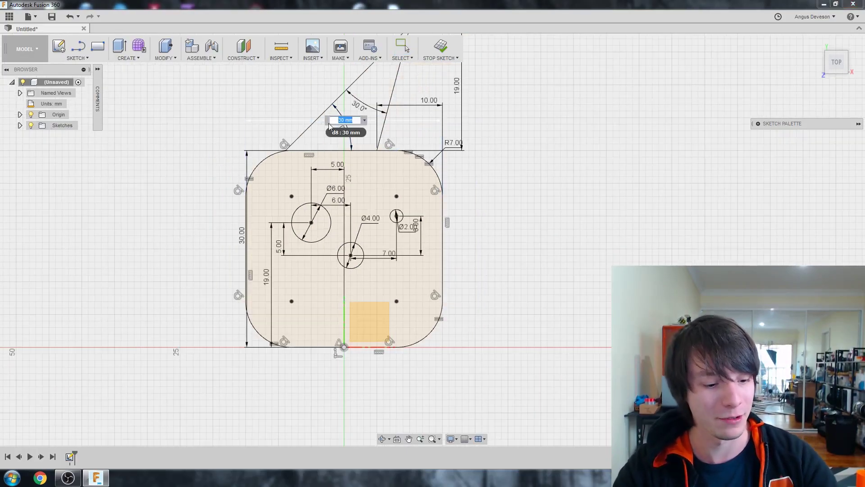
type("100")
key("Return")
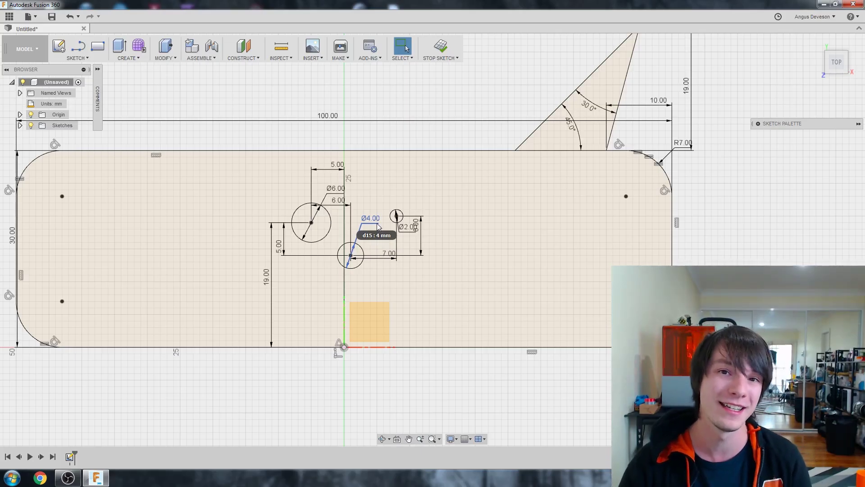
scroll(378, 227, "up", 3)
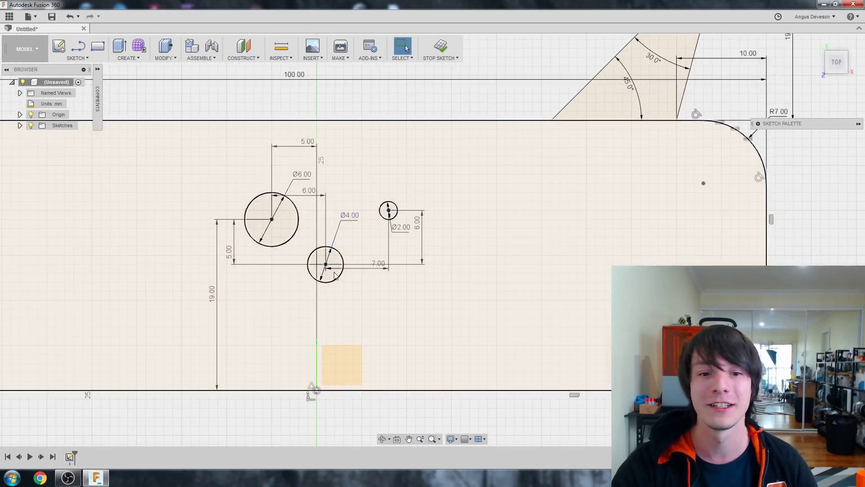
scroll(311, 235, "down", 1)
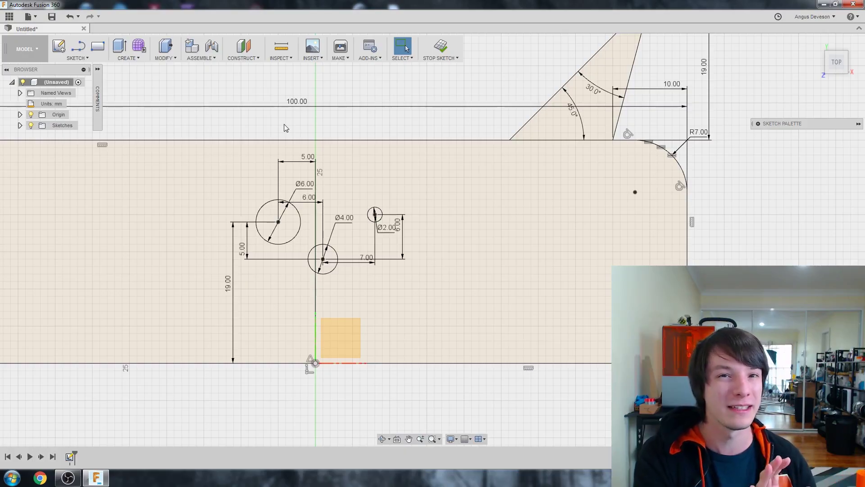
Undo the width change back to 30.00 and return to the top-down view.
key("ctrl+z")
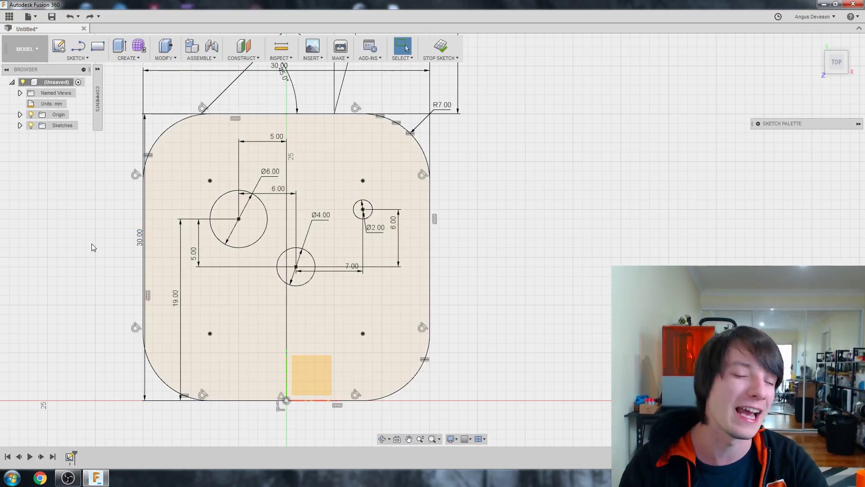
scroll(91, 241, "down", 4)
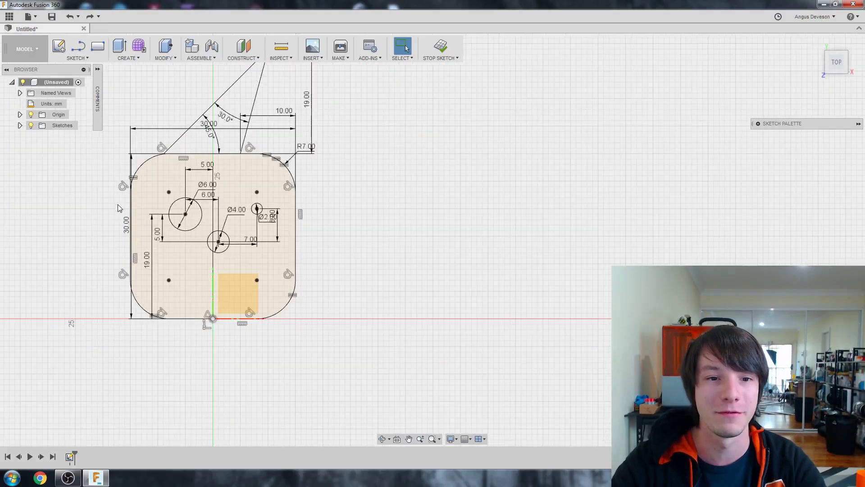
mouse_move(91, 234)
middle_mouse_down("shift")
mouse_move(109, 287)
mouse_move(134, 237)
mouse_move(372, 41)
middle_mouse_up("shift")
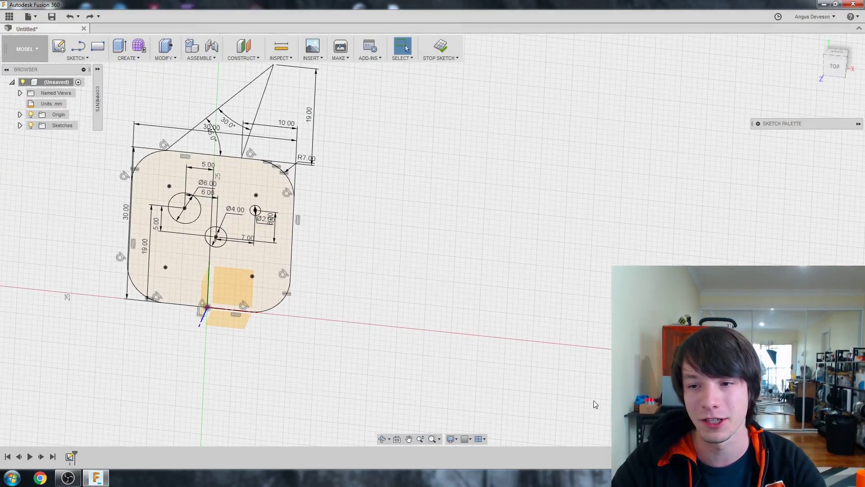
mouse_move(115, 161)
middle_mouse_down()
mouse_move(118, 197)
mouse_move(137, 208)
middle_mouse_up()
scroll(137, 208, "up", 1)
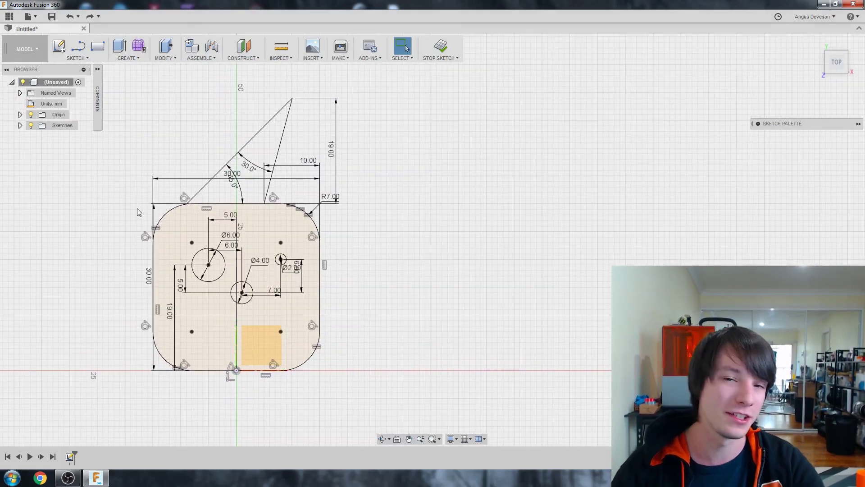